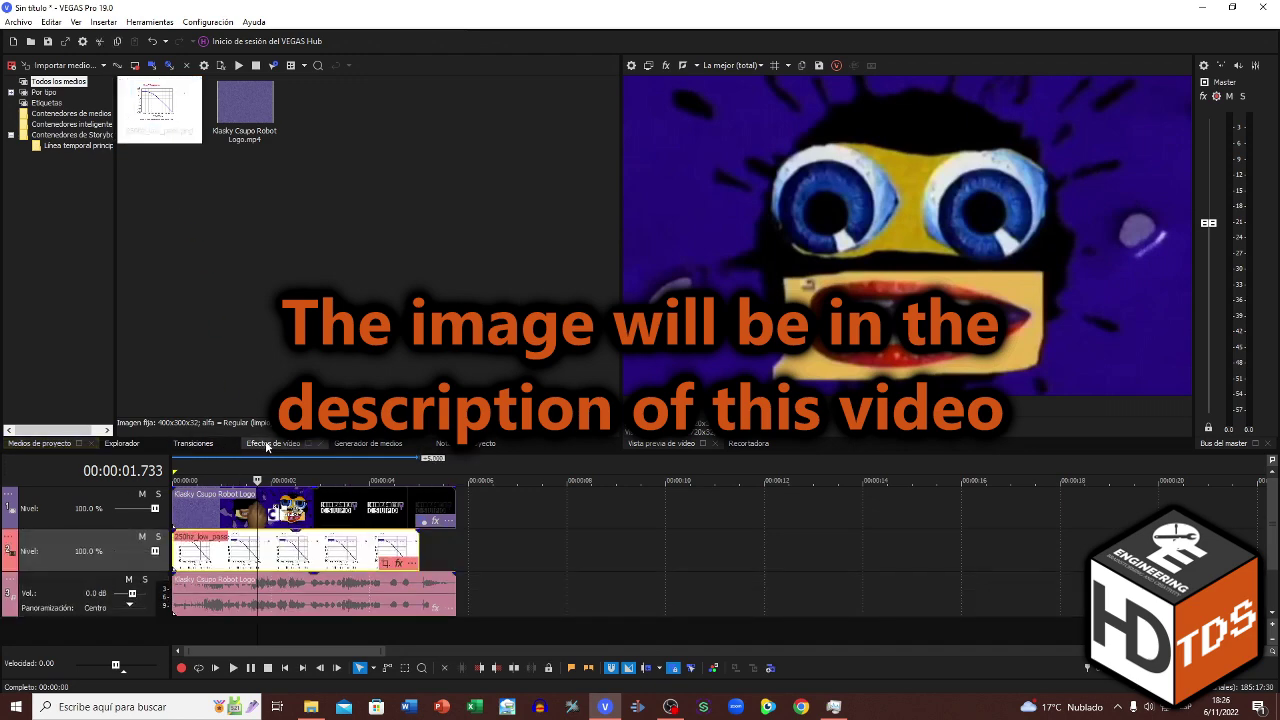
Apply the Clave cromática effect with the Pantalla azul preset to the Klasky Csupo Robot Logo video clip.
click(266, 443)
drag(180, 404, 206, 134)
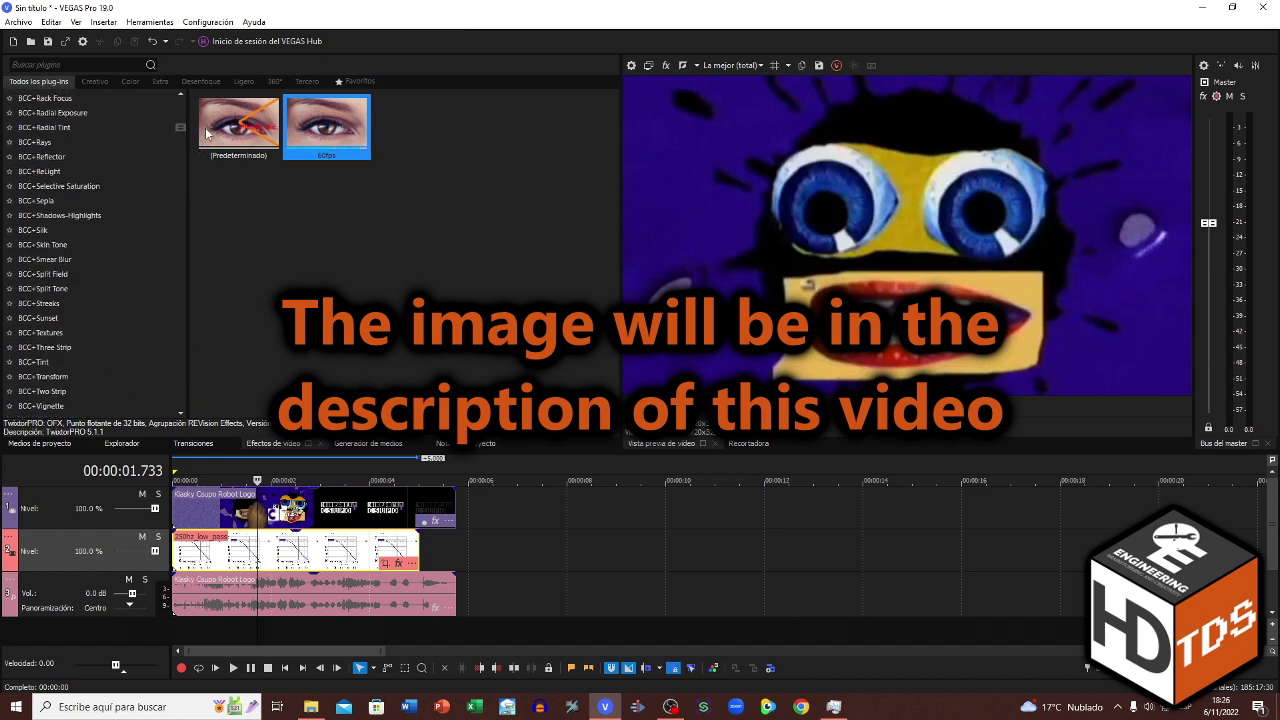
scroll(102, 222, down, 3)
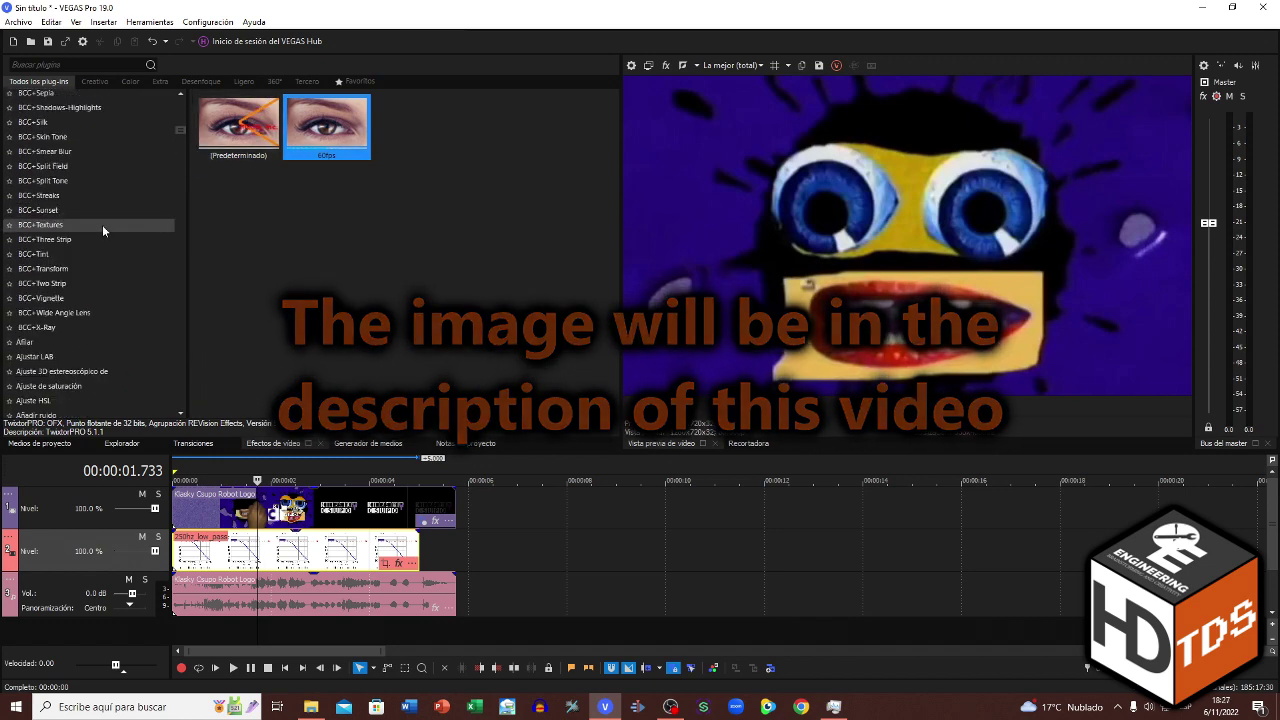
scroll(100, 232, down, 10)
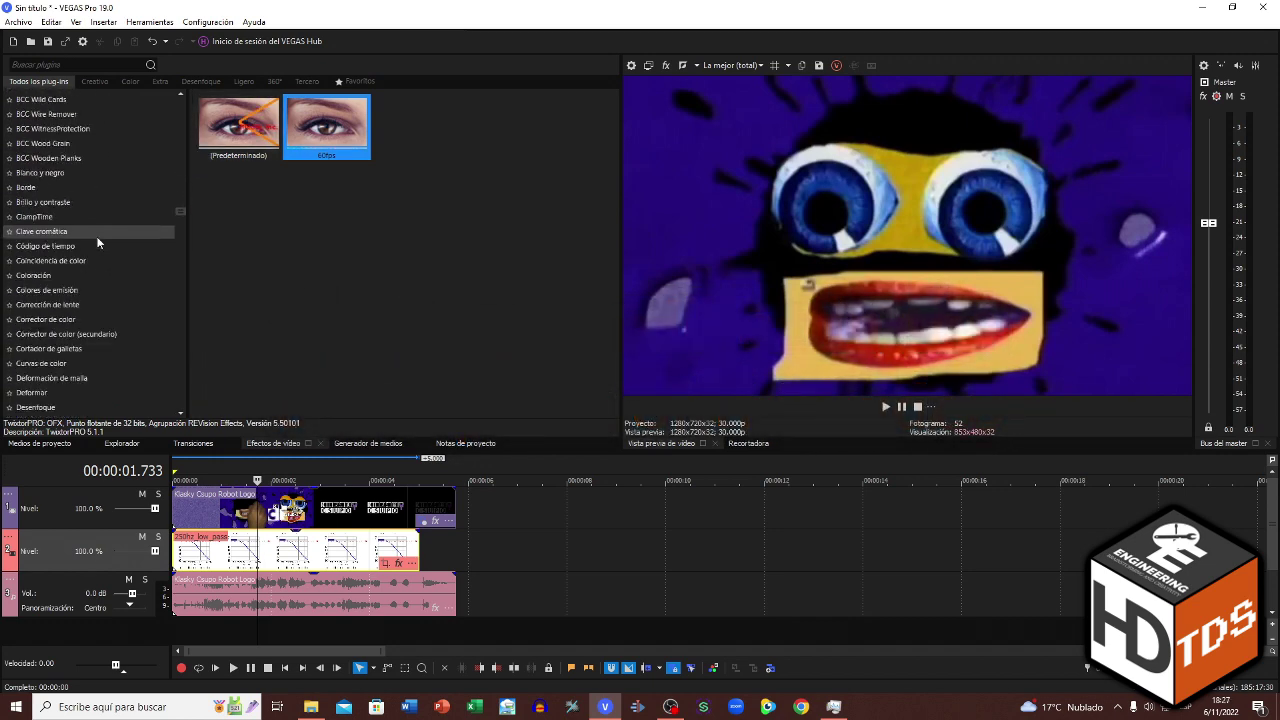
scroll(98, 242, down, 3)
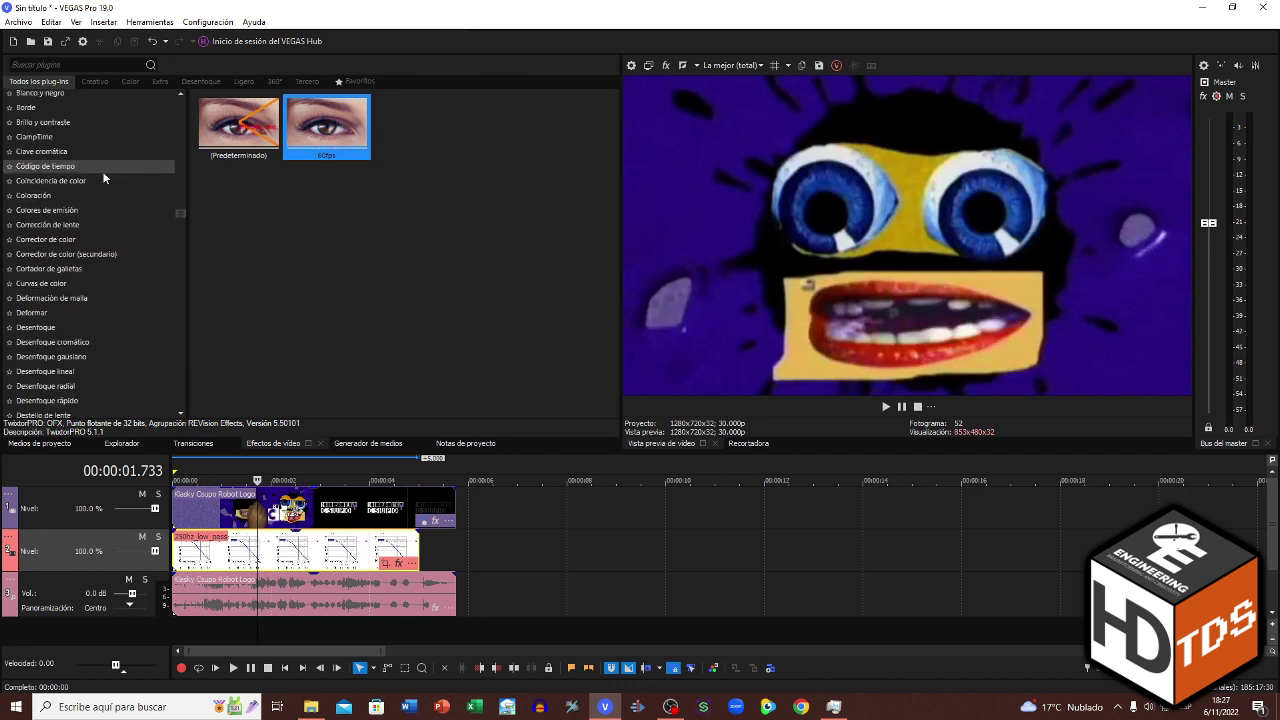
click(100, 151)
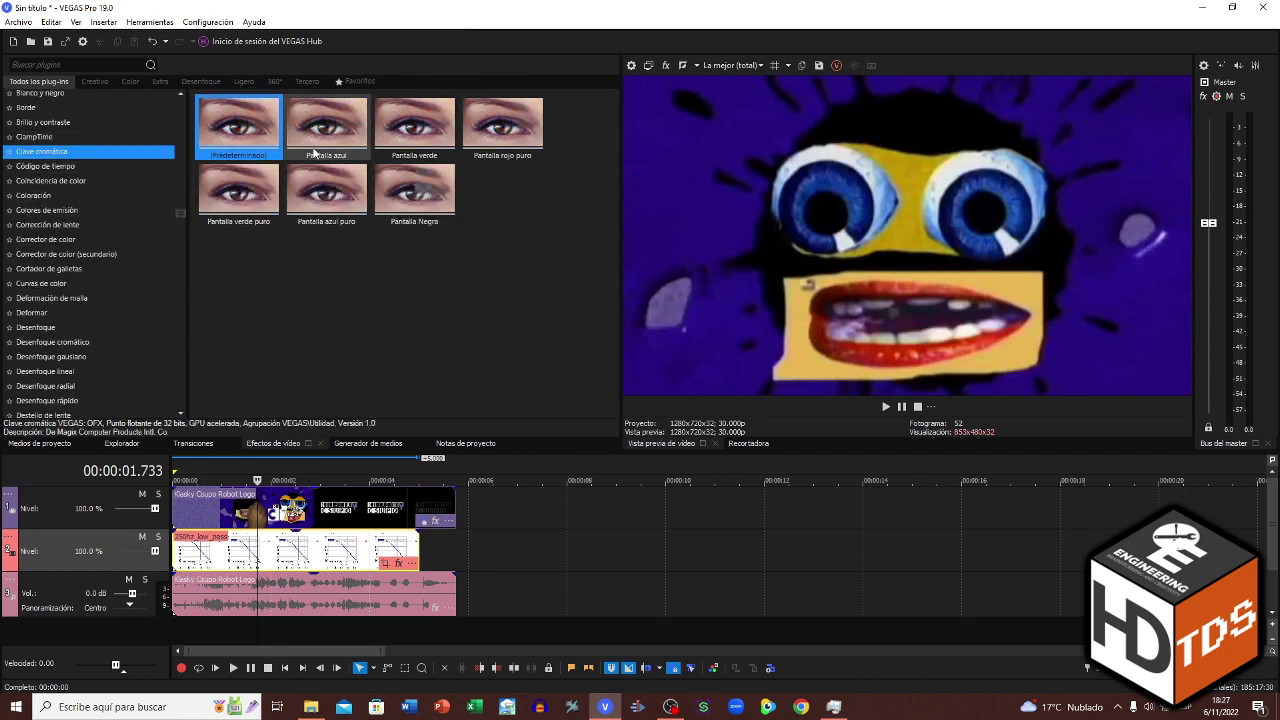
drag(314, 152, 326, 518)
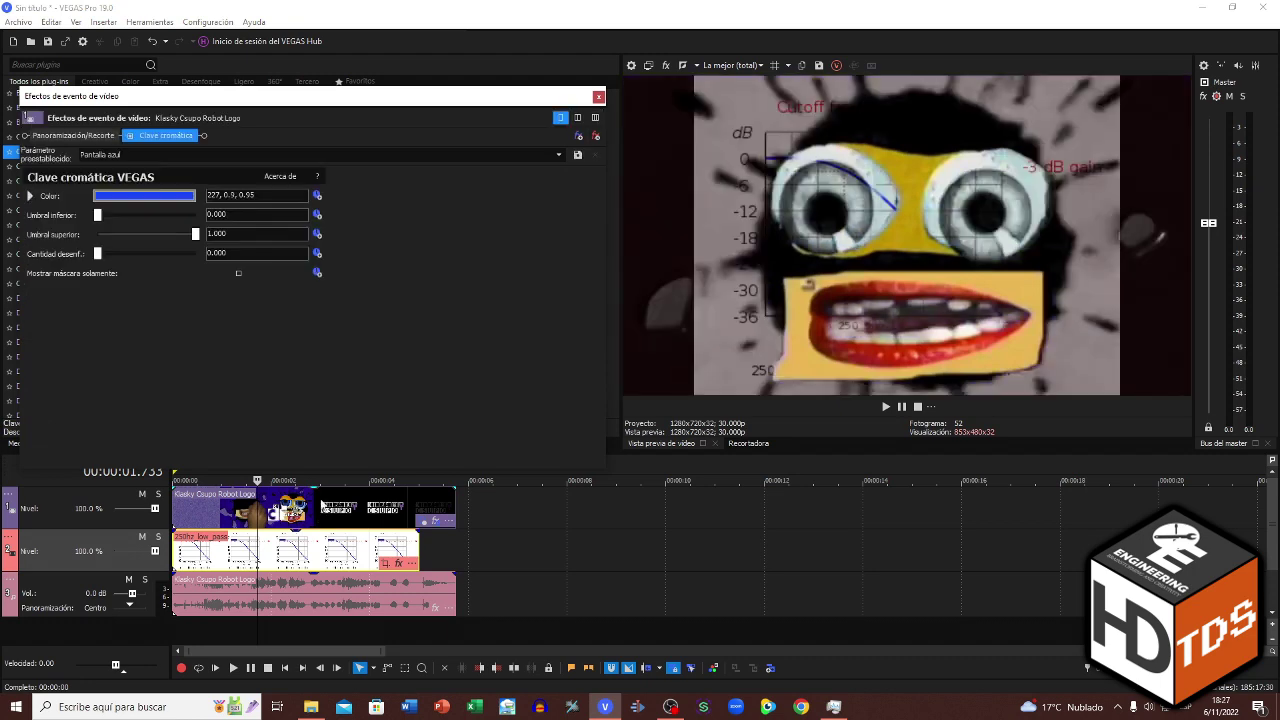
click(599, 97)
Add a white solid color event on a new track and move that track directly below the 250hz_low_pass image track.
click(381, 443)
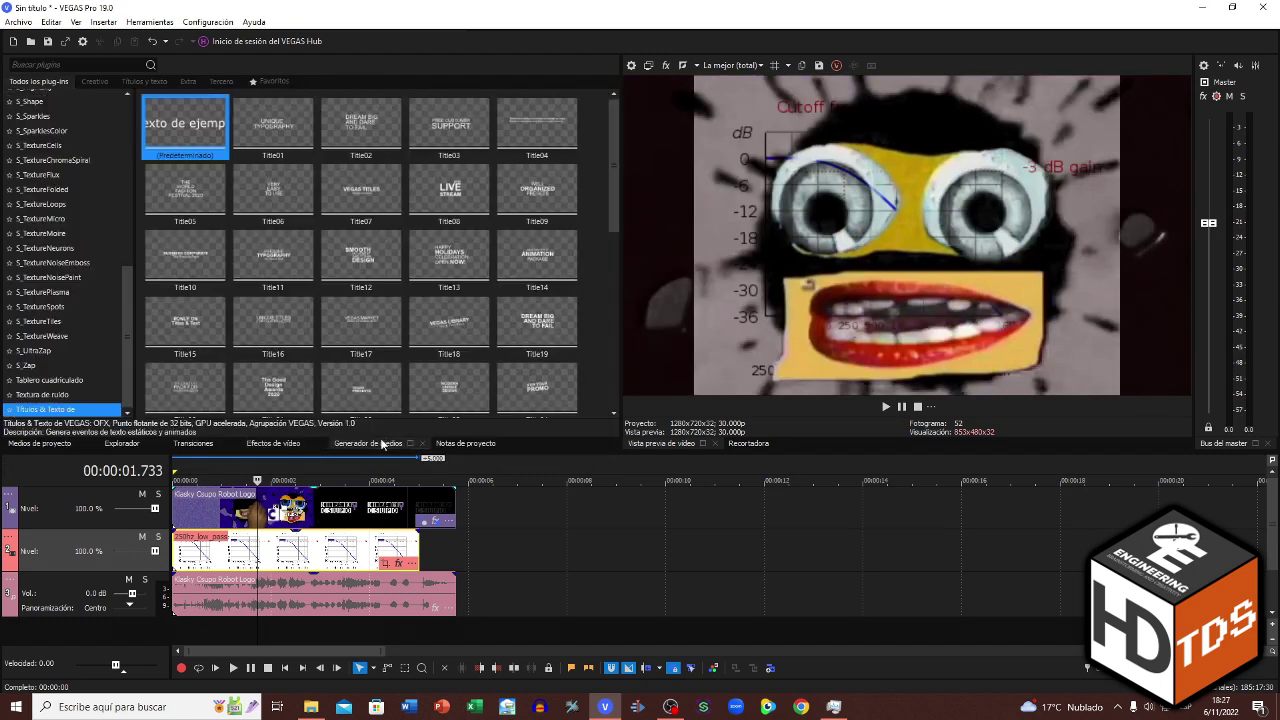
drag(125, 350, 125, 186)
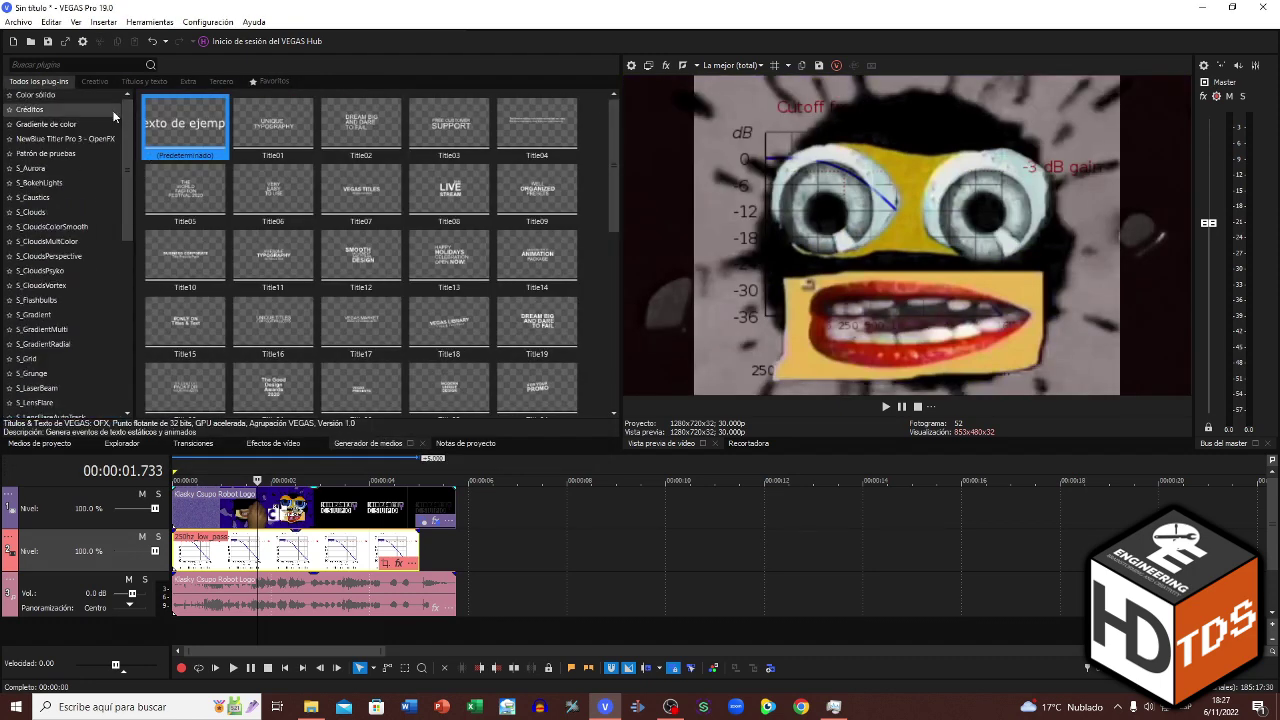
click(35, 94)
drag(197, 140, 183, 630)
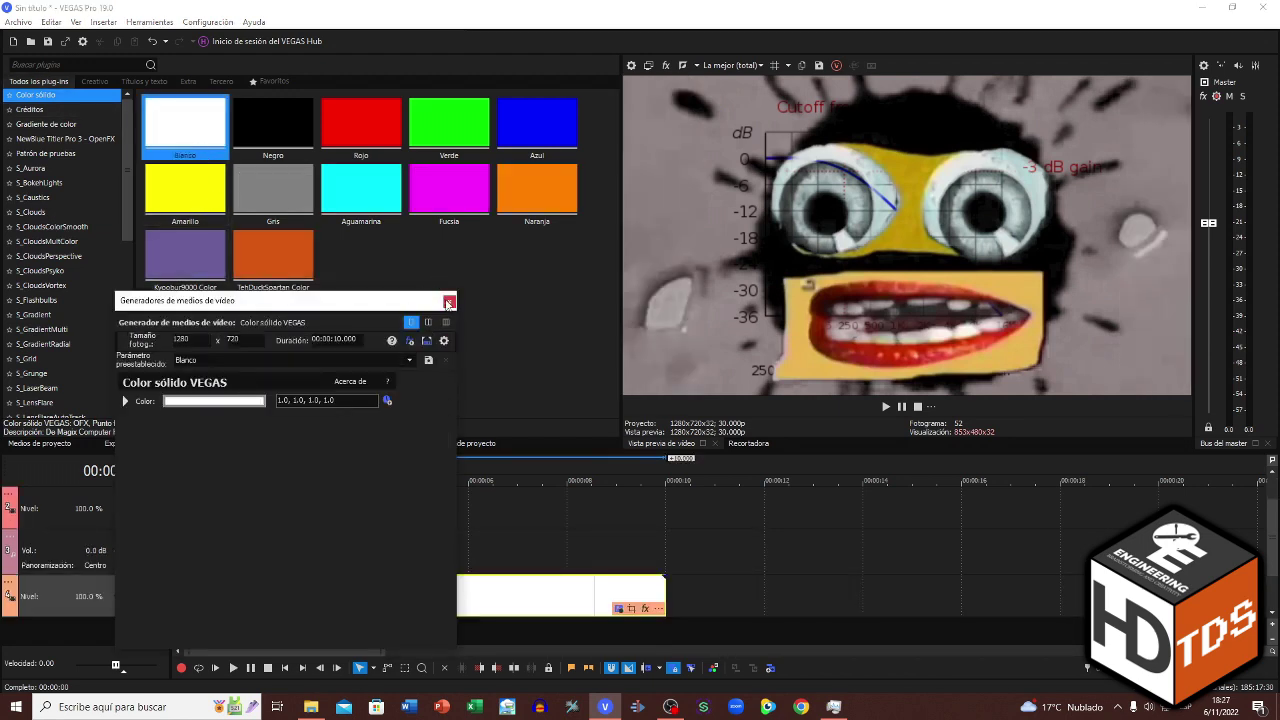
drag(96, 545, 94, 532)
click(36, 443)
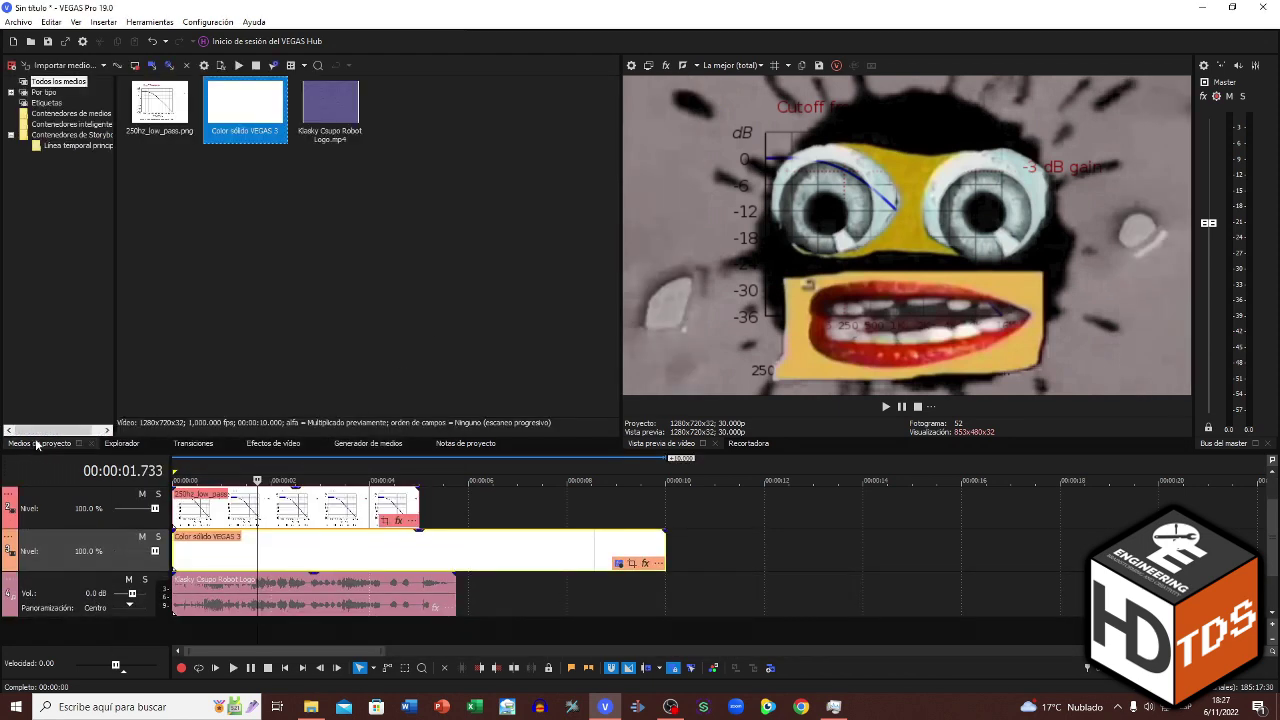
click(225, 368)
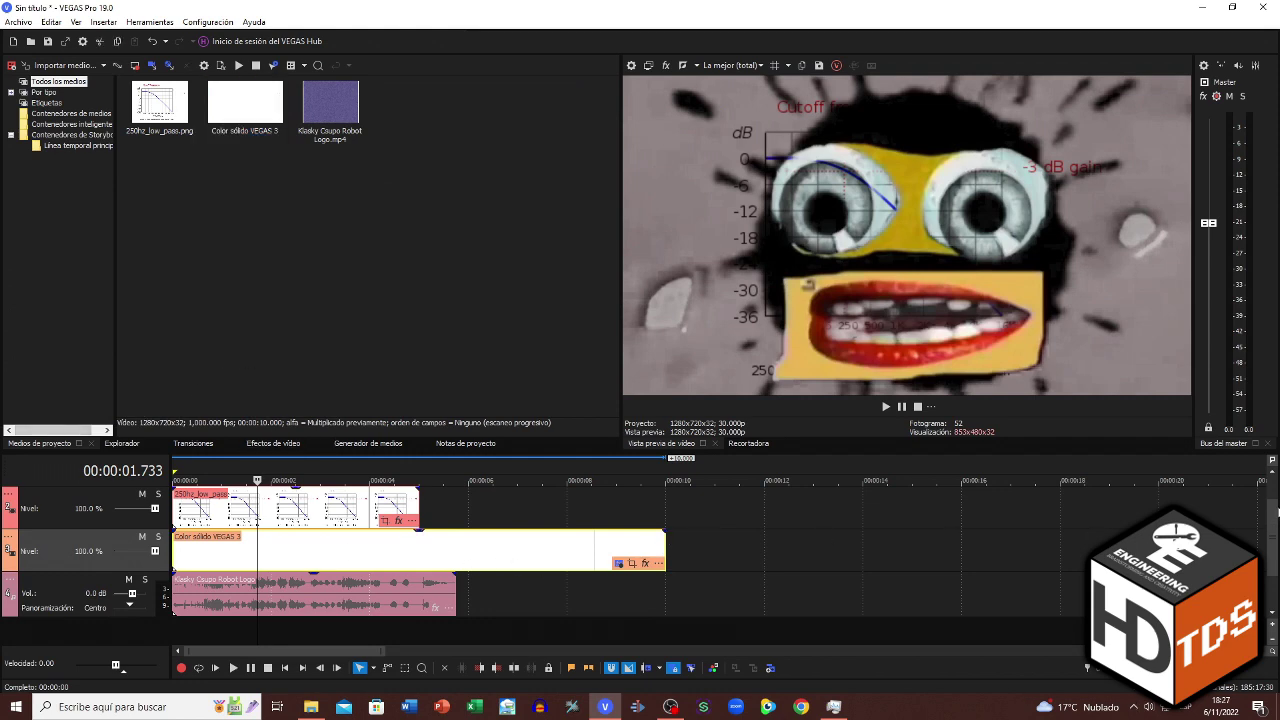
With frame quantization temporarily disabled, extend the 250hz_low_pass image and shorten the white solid color to match the end of the logo clip.
drag(1276, 512, 1277, 505)
right_click(512, 472)
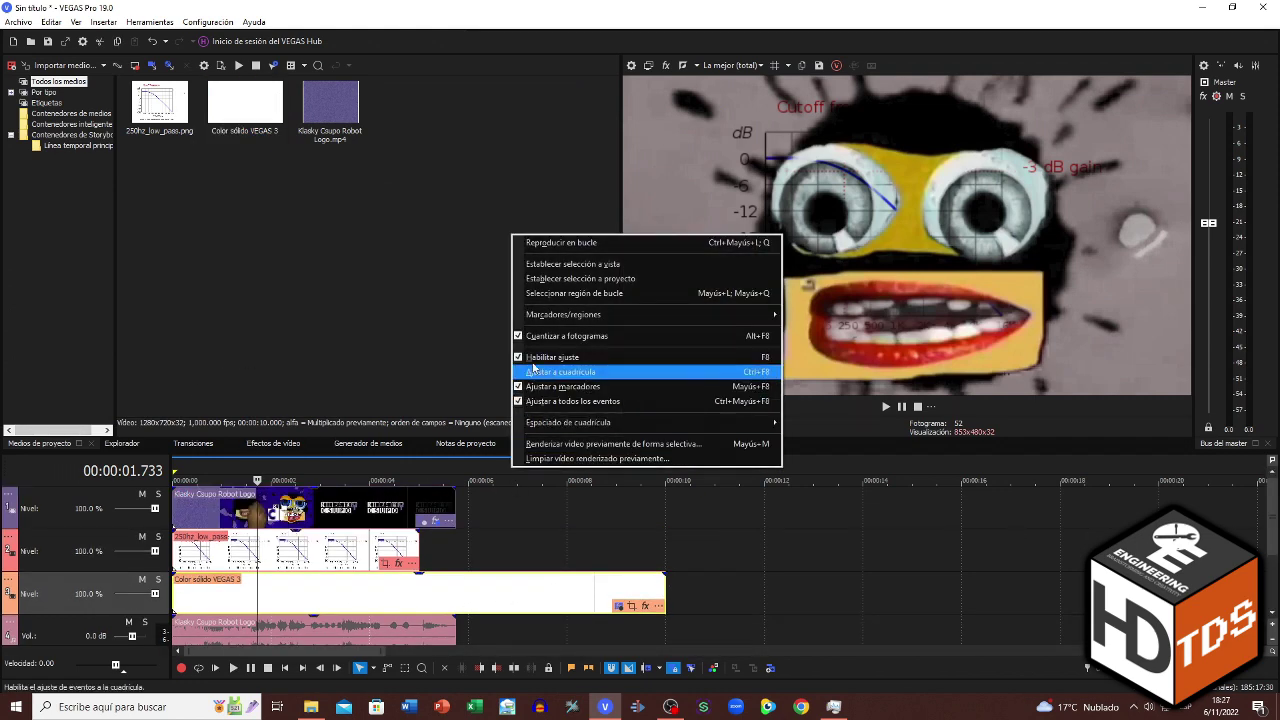
click(520, 337)
click(432, 548)
drag(432, 548, 460, 548)
drag(661, 581, 457, 581)
right_click(493, 471)
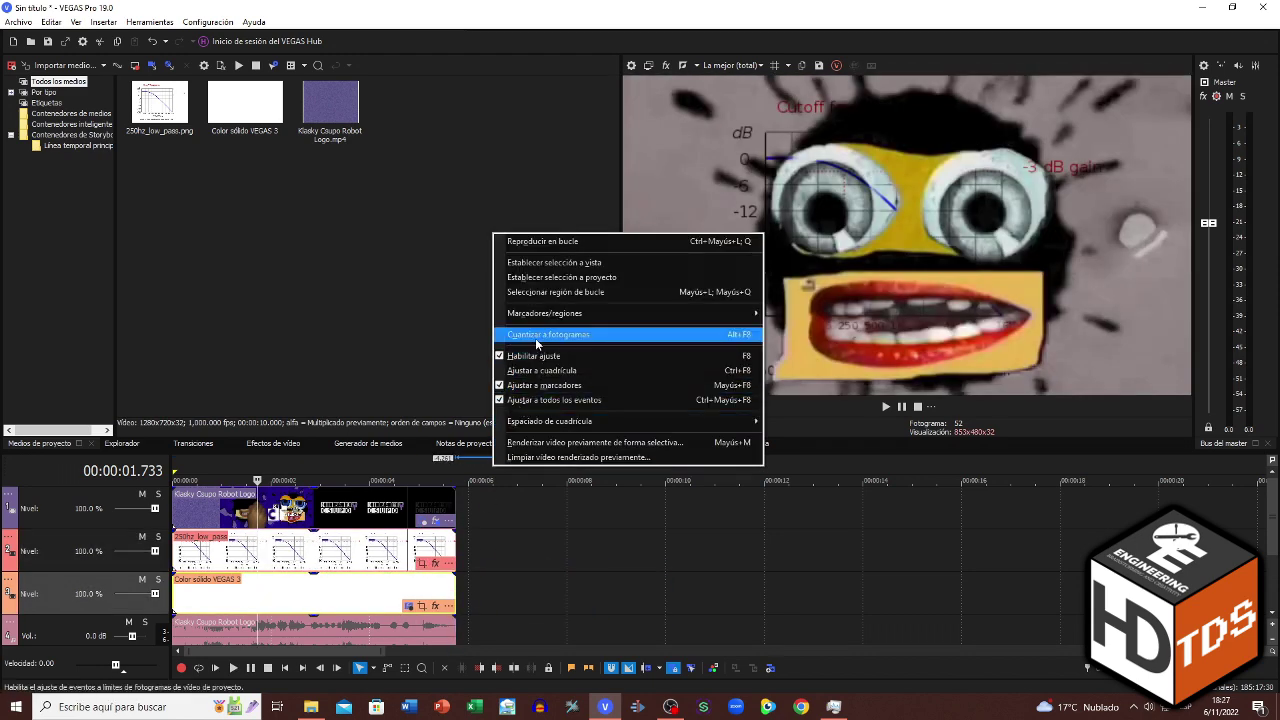
click(535, 338)
Inspect the alignment of the event ends and the keyed composite partway through the clip, and return to the start of the timeline.
click(302, 668)
scroll(463, 602, up, 5)
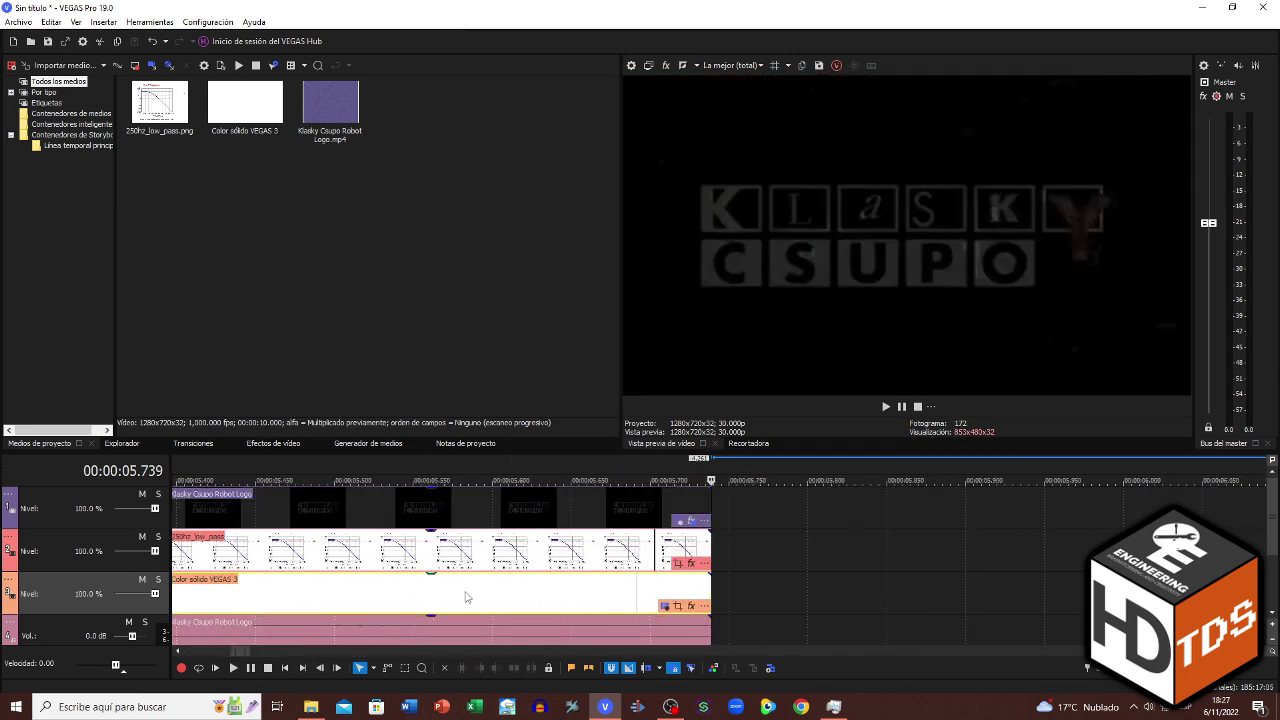
click(285, 668)
scroll(471, 600, down, 2)
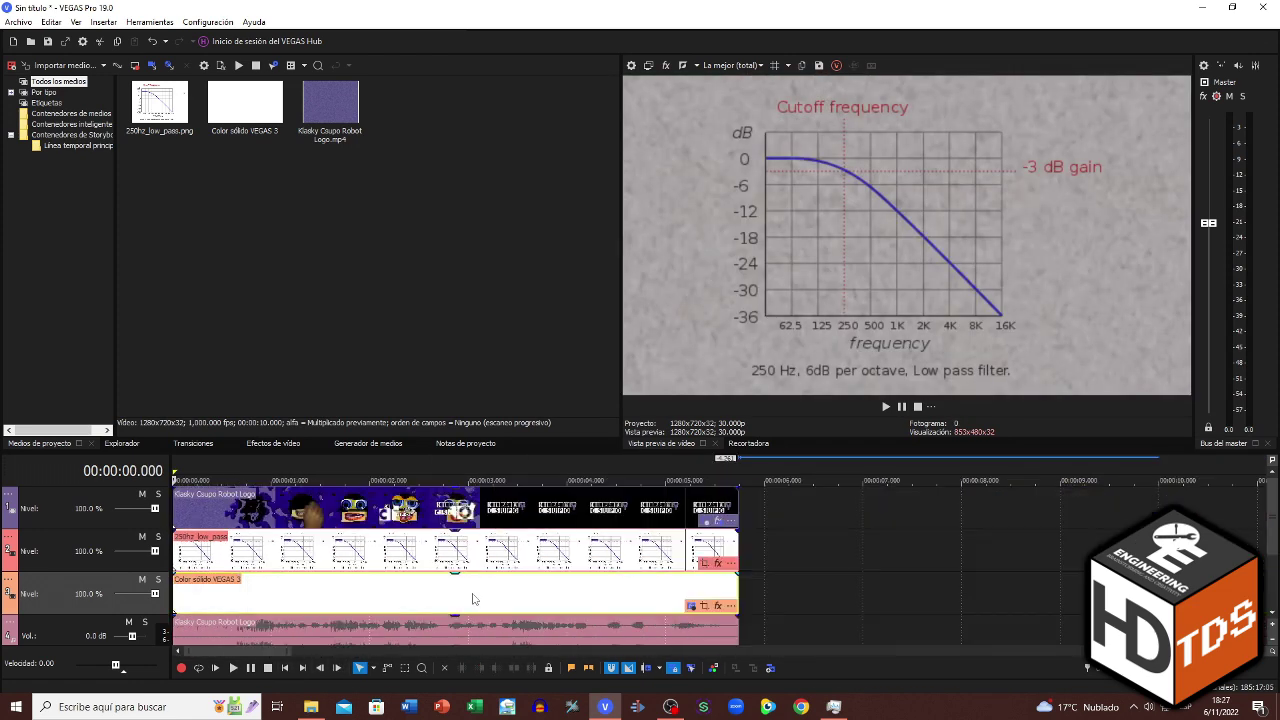
click(365, 558)
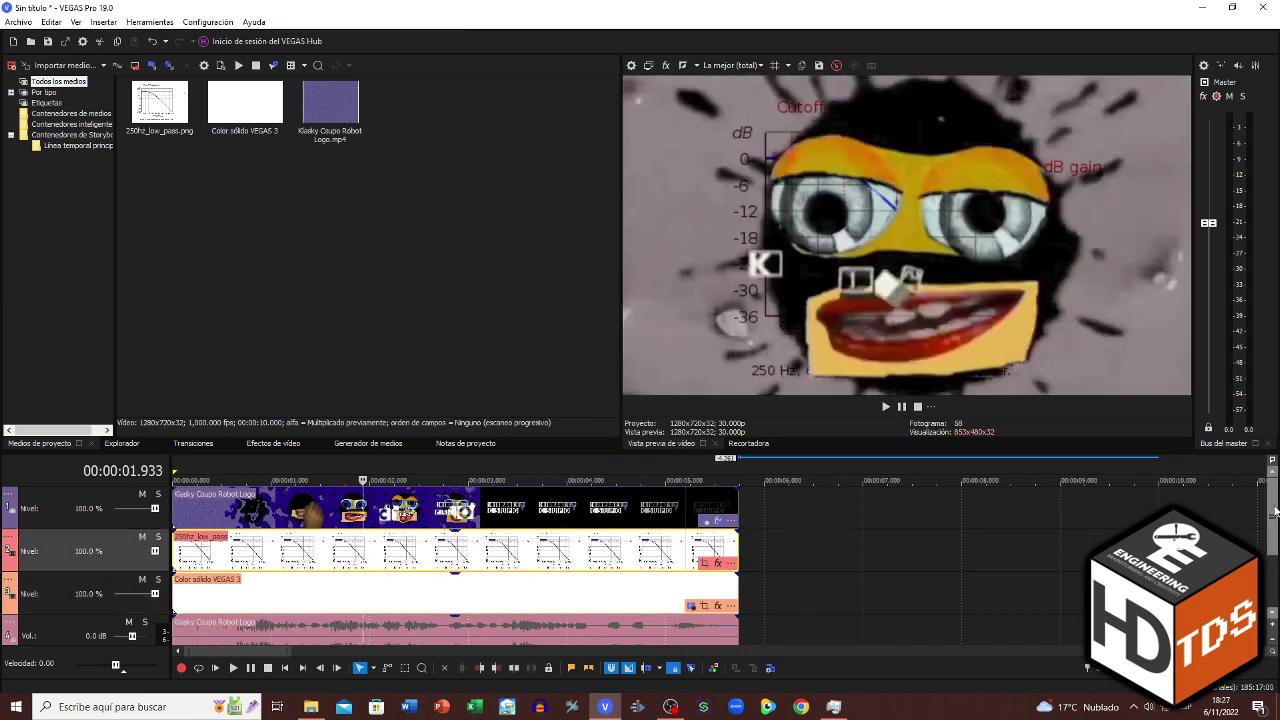
drag(1275, 511, 1275, 556)
click(286, 668)
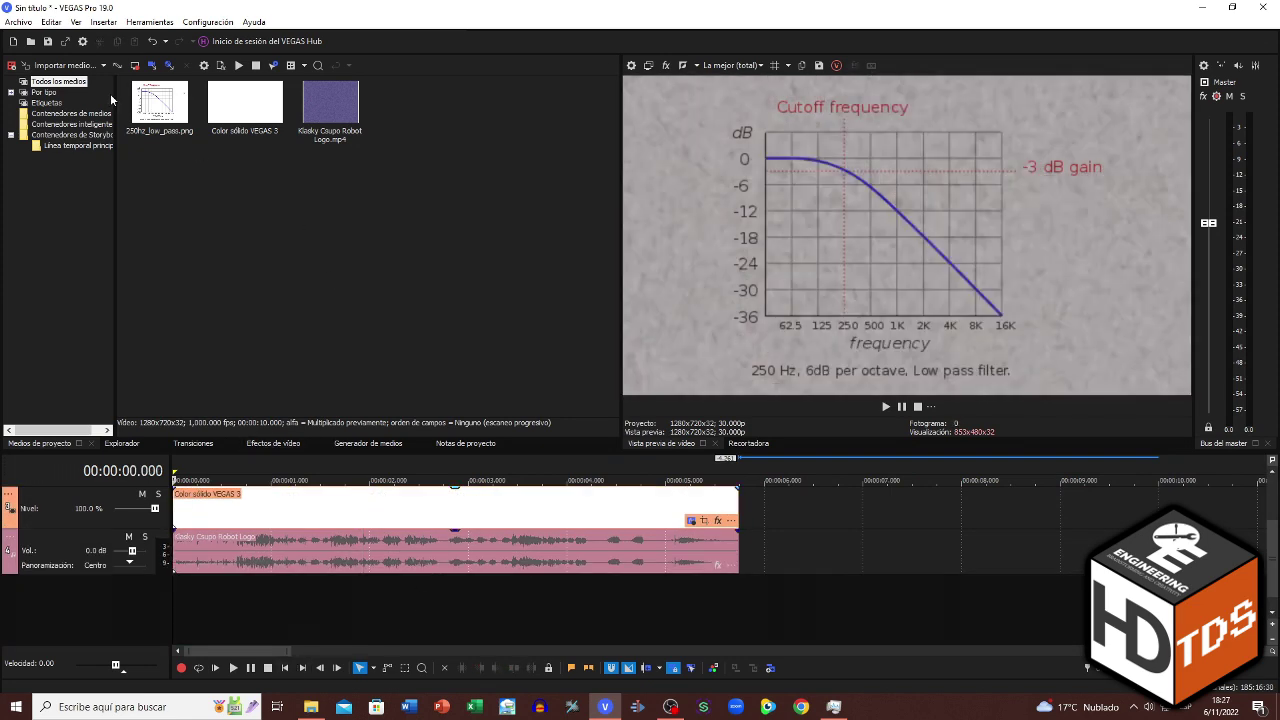
Render the project audio as a 48,000 Hz, 16-bit stereo Wave (Microsoft) file named Sin título.wav in Documents.
click(66, 41)
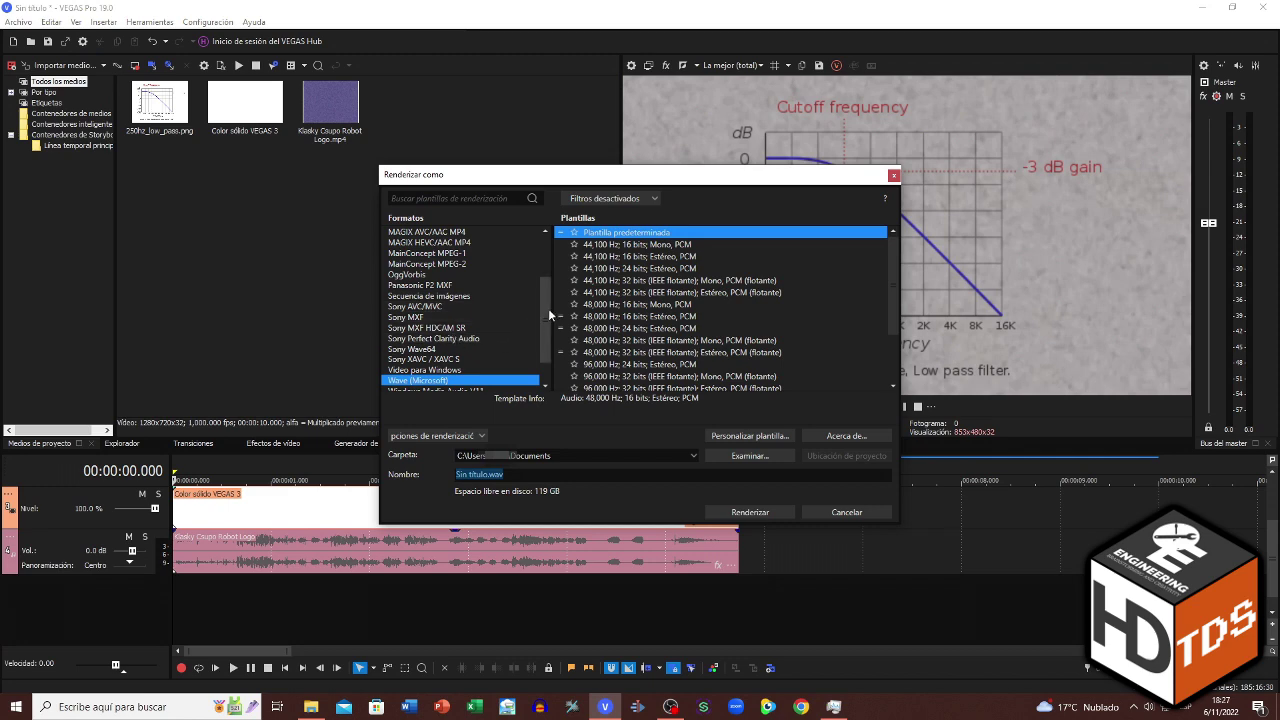
click(748, 512)
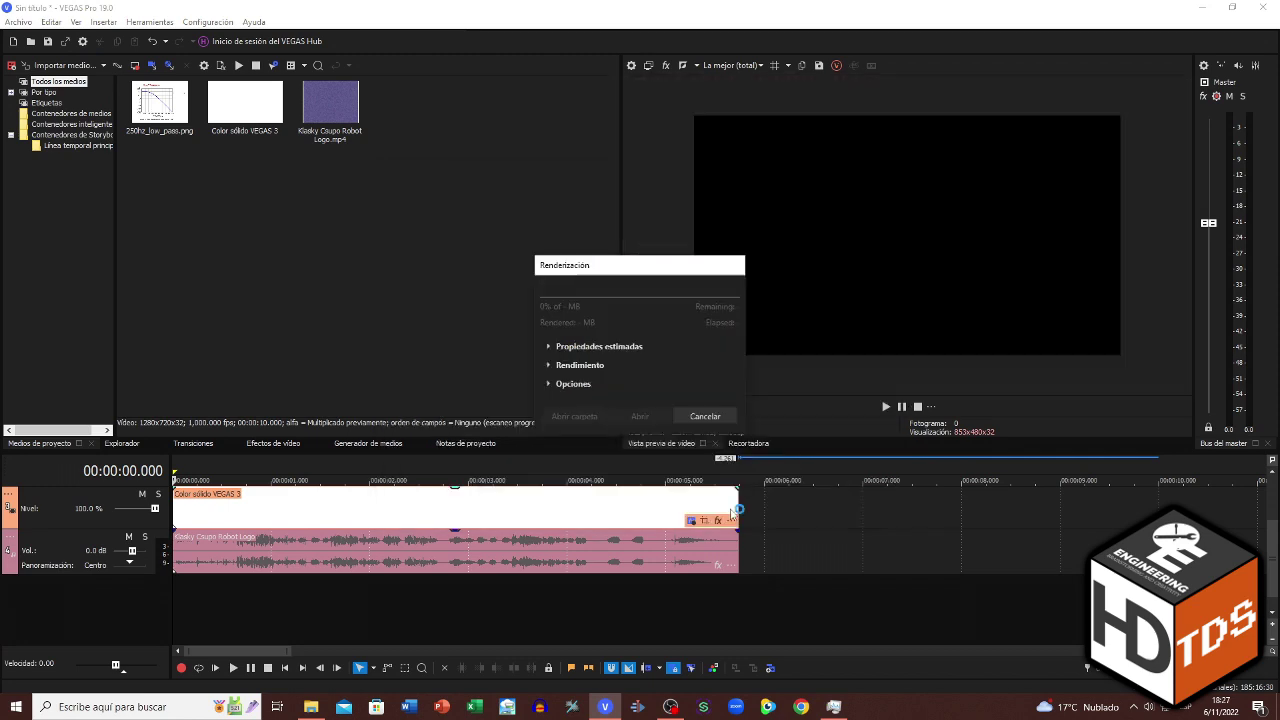
click(704, 417)
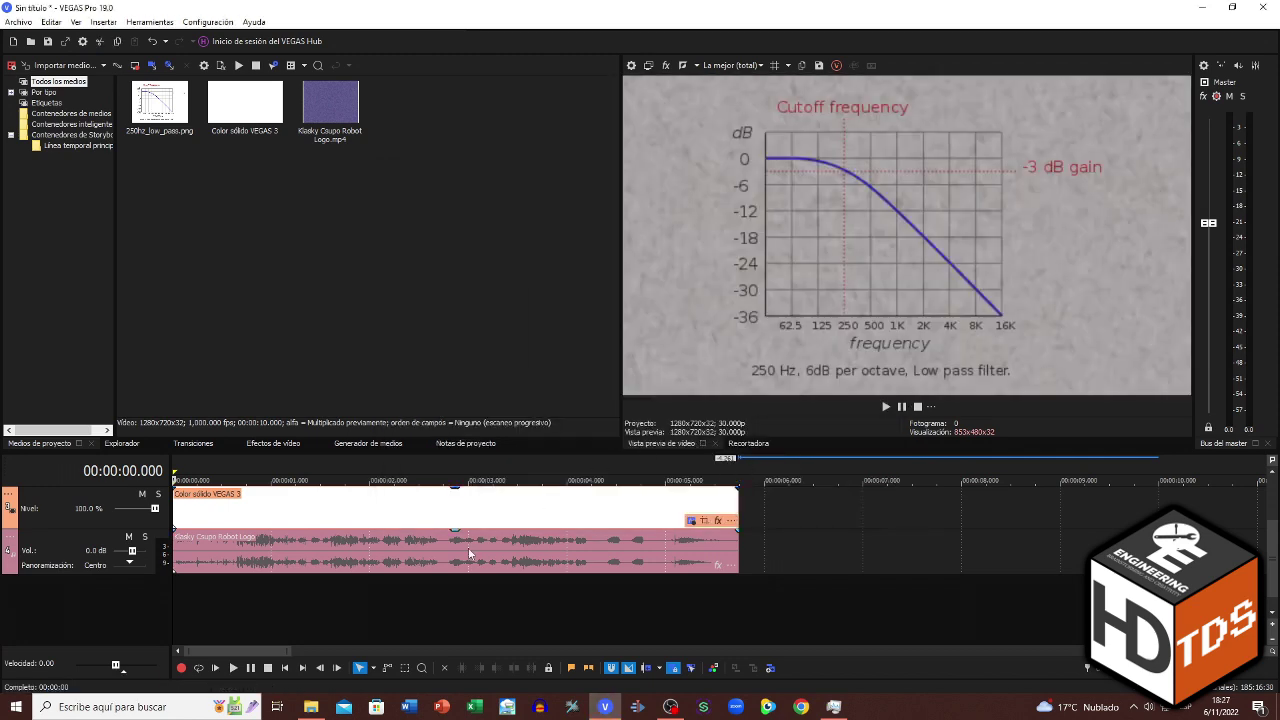
Open the rendered stereo Sin título audio file from the Documents folder in Audacity.
click(311, 707)
click(430, 399)
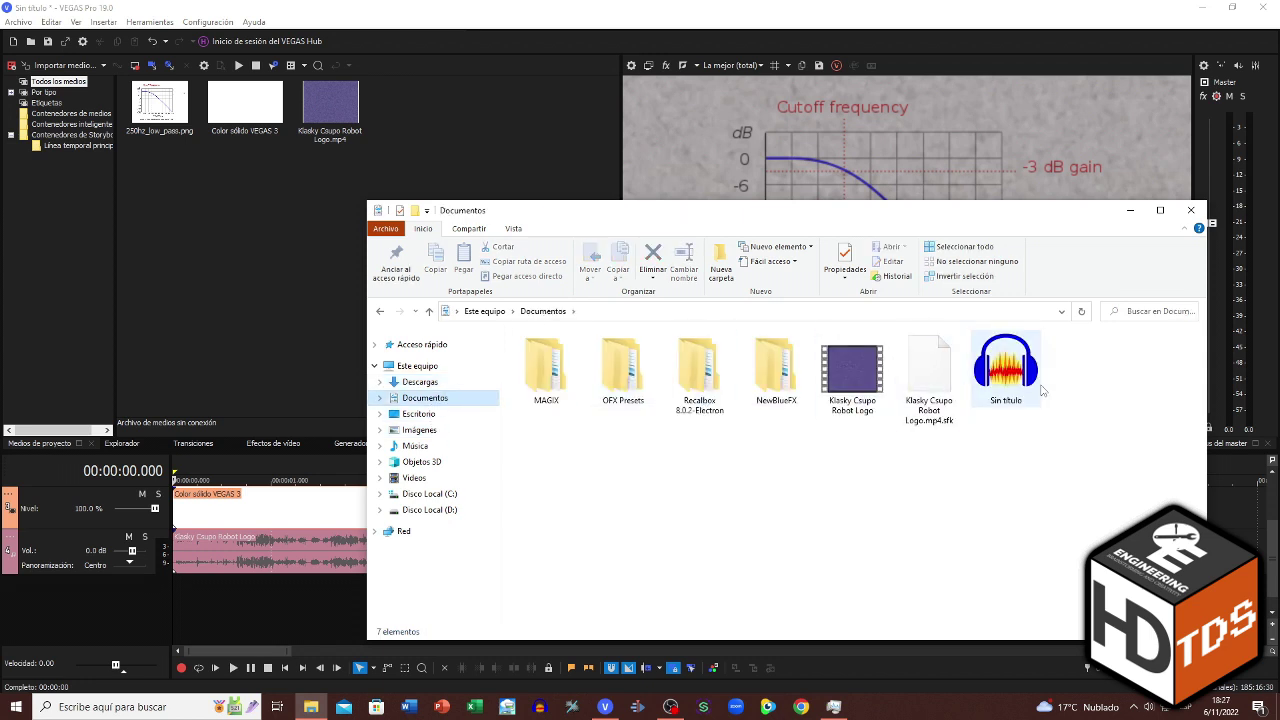
click(1029, 385)
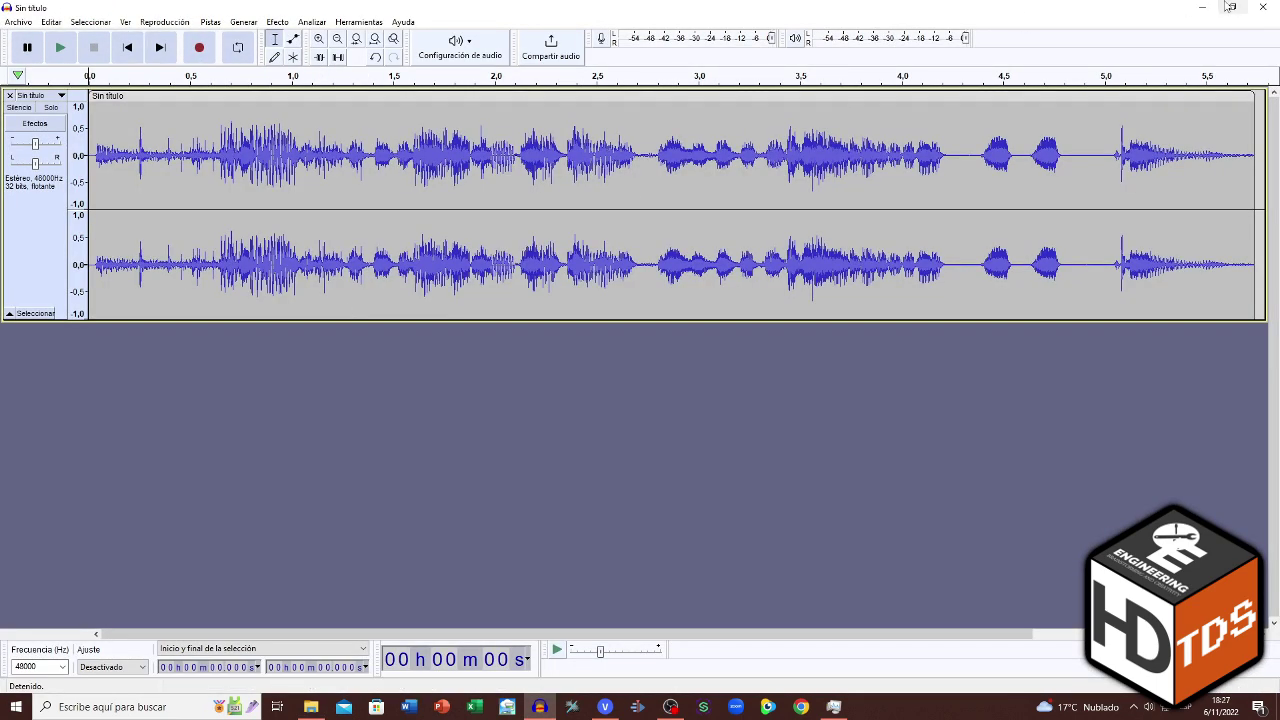
Close the Audacity project without saving and delete the stereo Sin título file from Documents.
click(1260, 8)
click(660, 347)
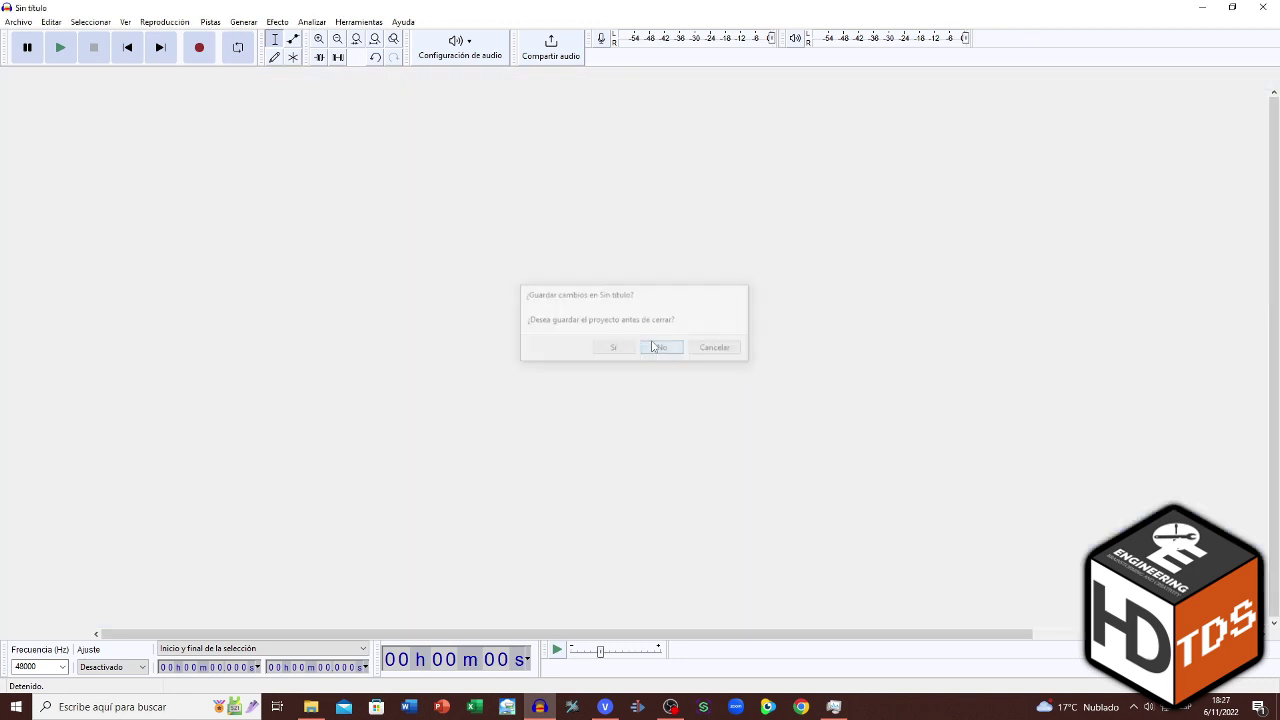
click(651, 255)
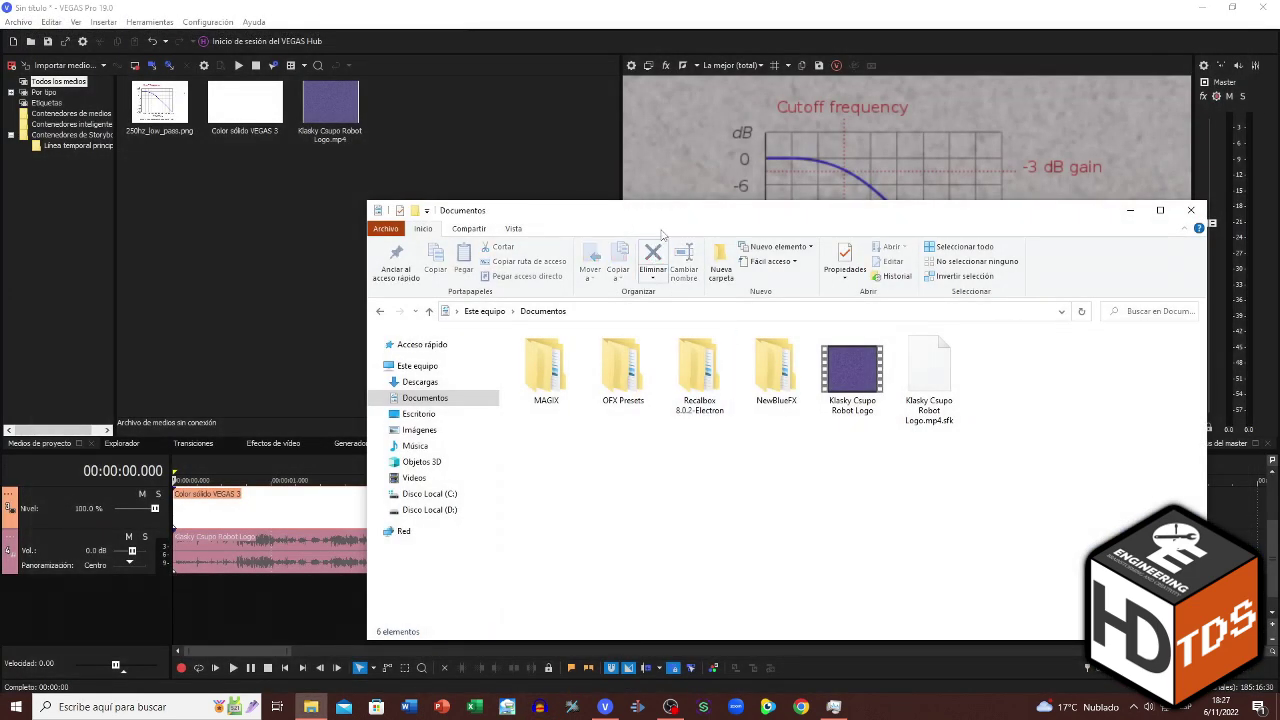
Render the project audio as a mono 48,000 Hz Sin título.wav in Documents and open it in Audacity.
click(118, 95)
click(64, 42)
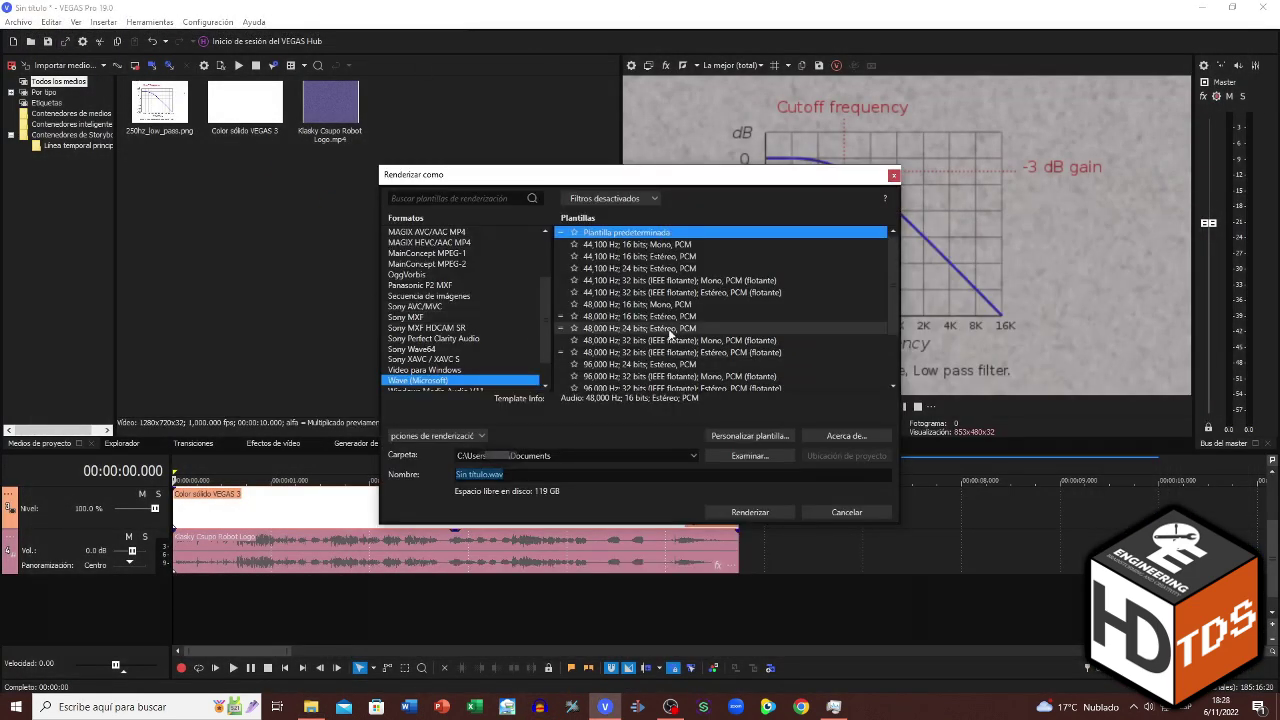
click(749, 512)
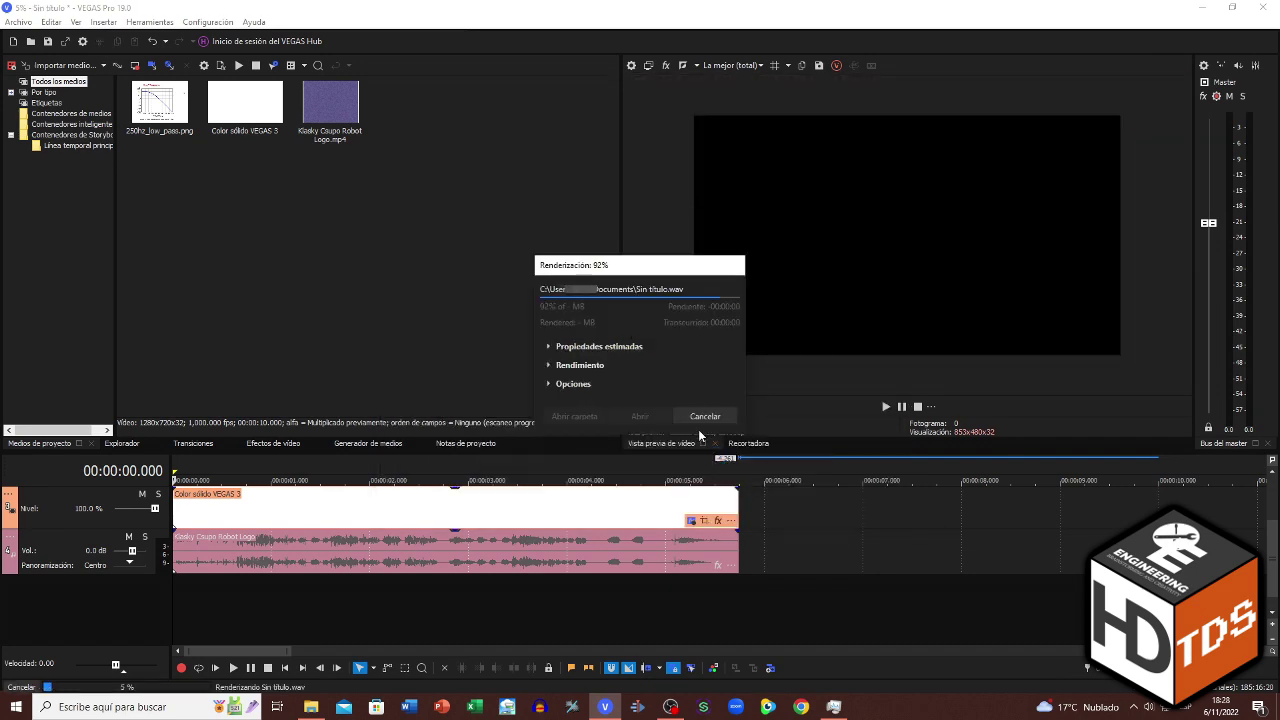
click(709, 421)
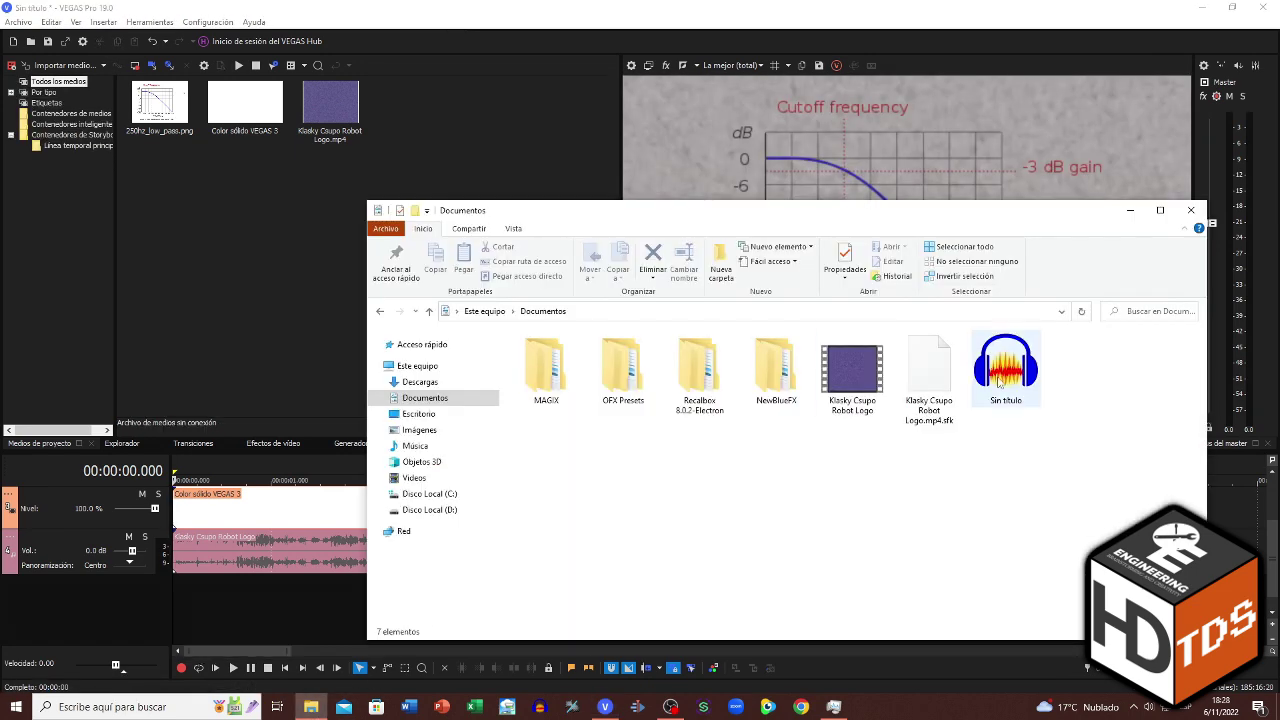
click(1000, 380)
double_click(1000, 380)
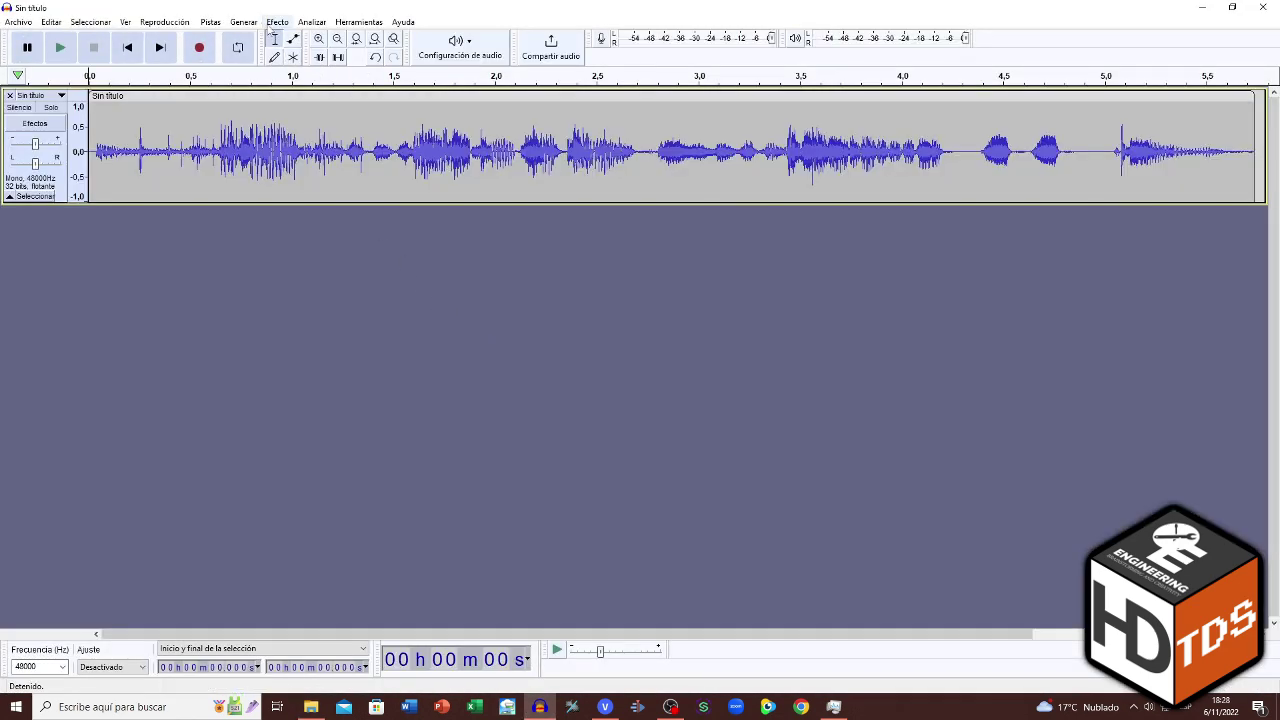
Add a new empty mono track below the imported audio.
click(243, 22)
mouse_move(210, 22)
mouse_move(256, 44)
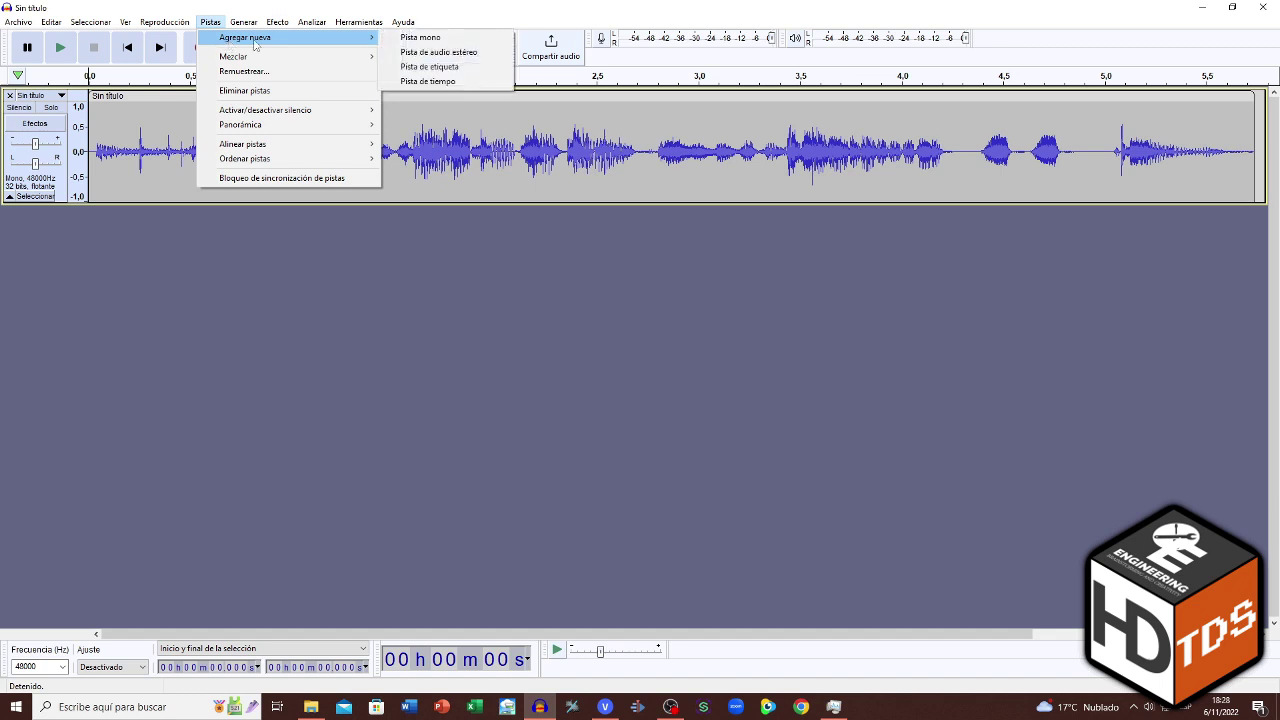
click(420, 37)
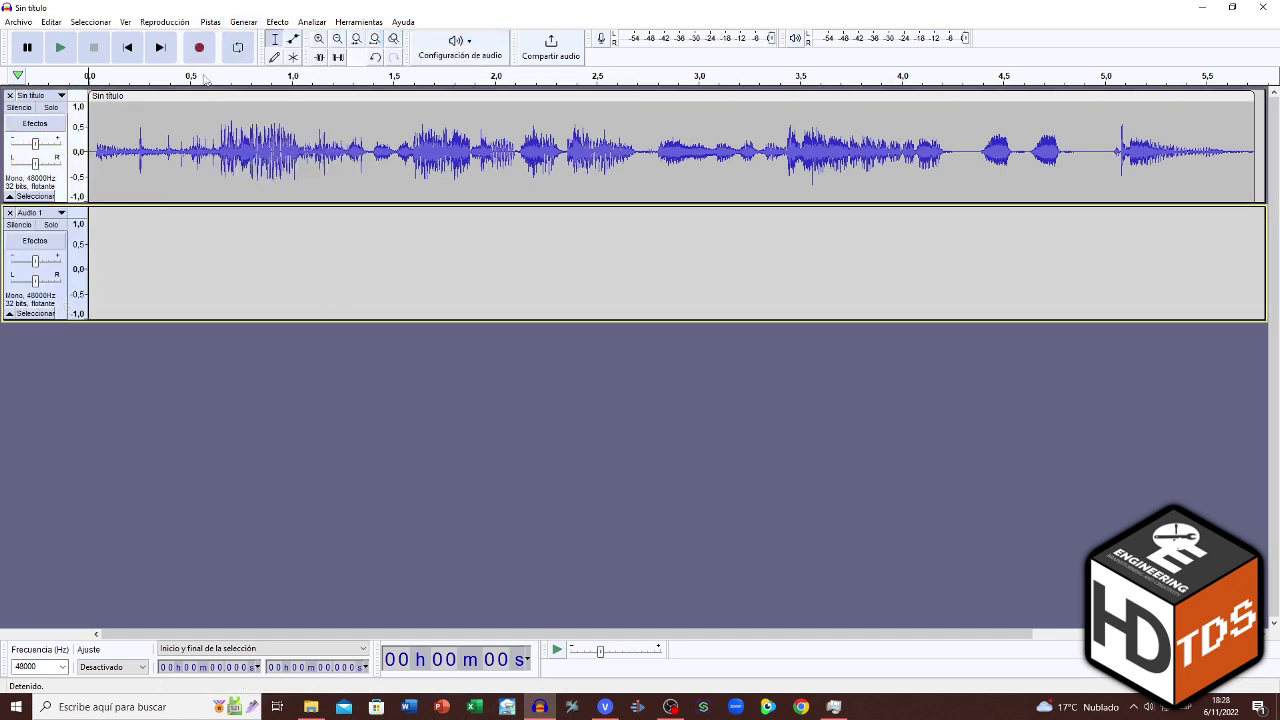
Generate a square-wave chirp on the new track from 1 to 10000 Hz, amplitude 0.8 to 0.1, logarithmic interpolation, lasting 5.739 seconds.
key(End)
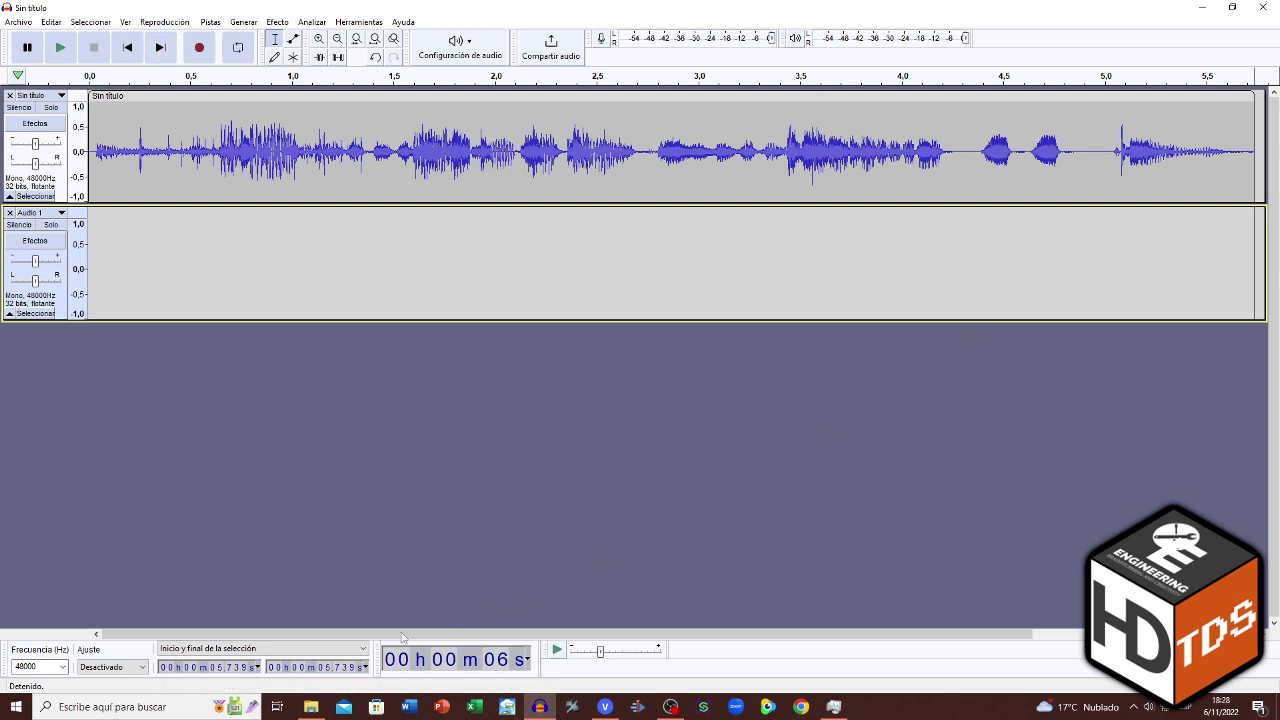
click(131, 50)
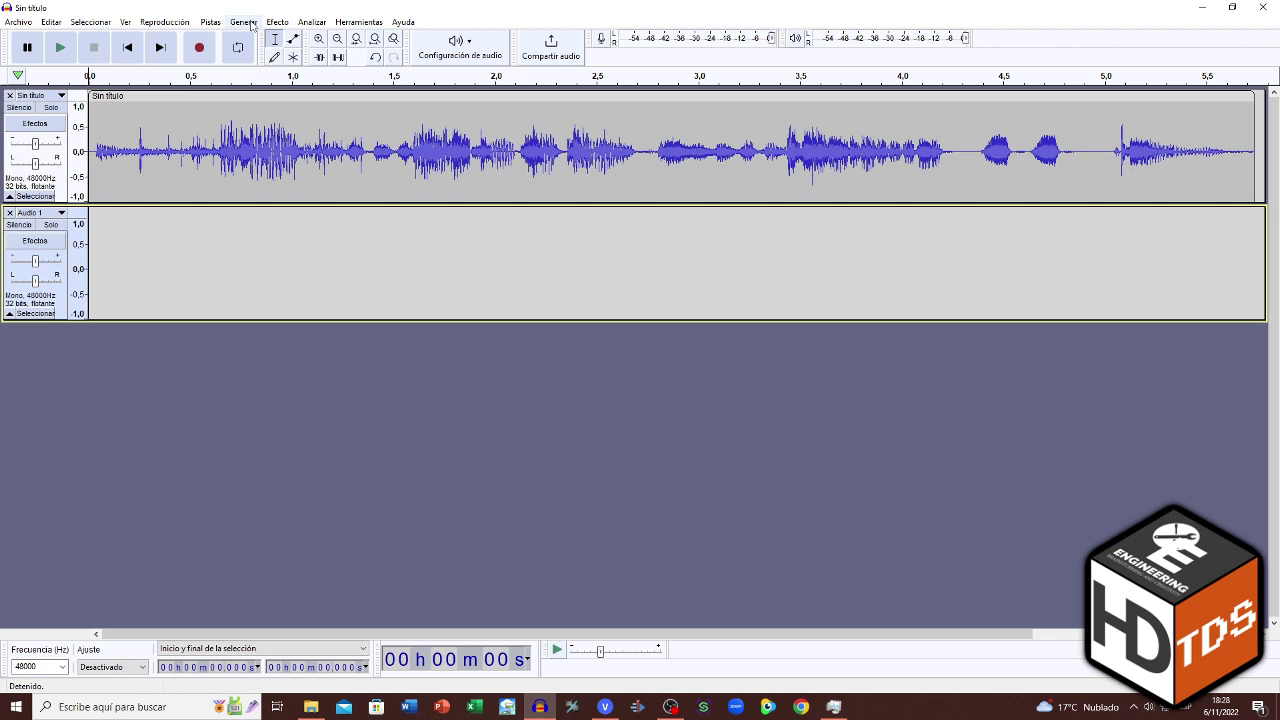
click(244, 22)
click(262, 57)
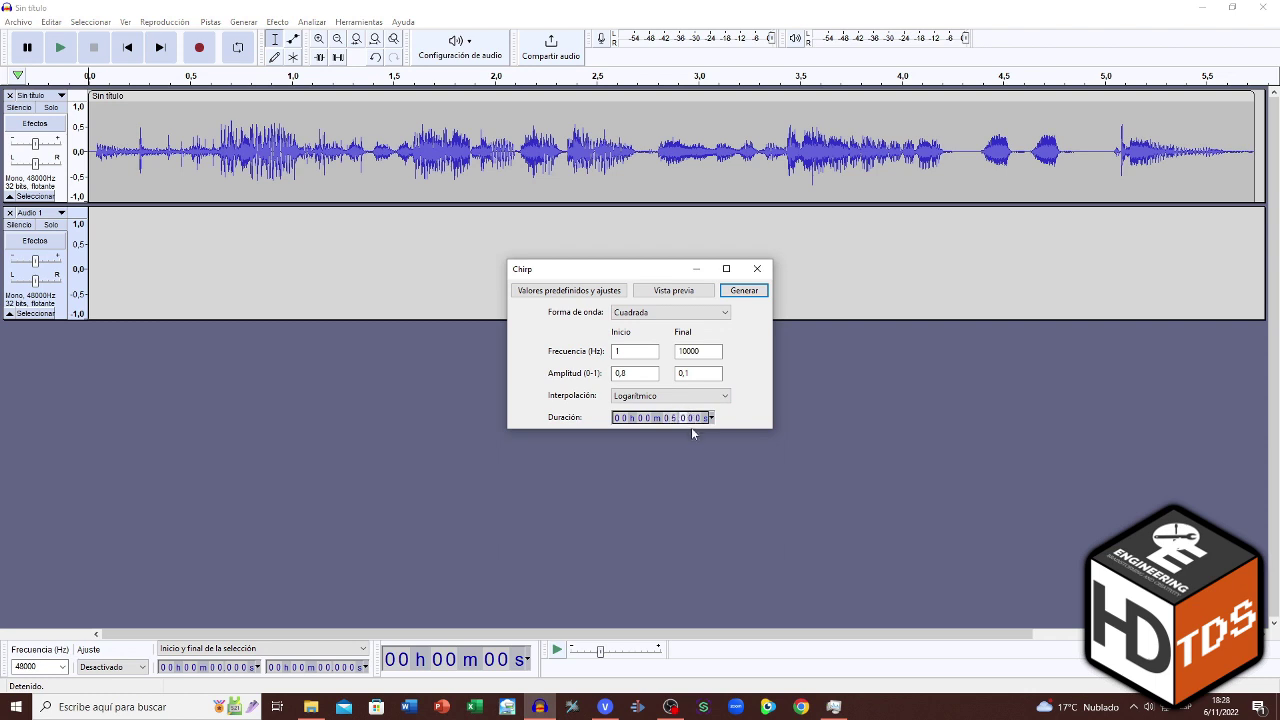
text(9)
click(745, 291)
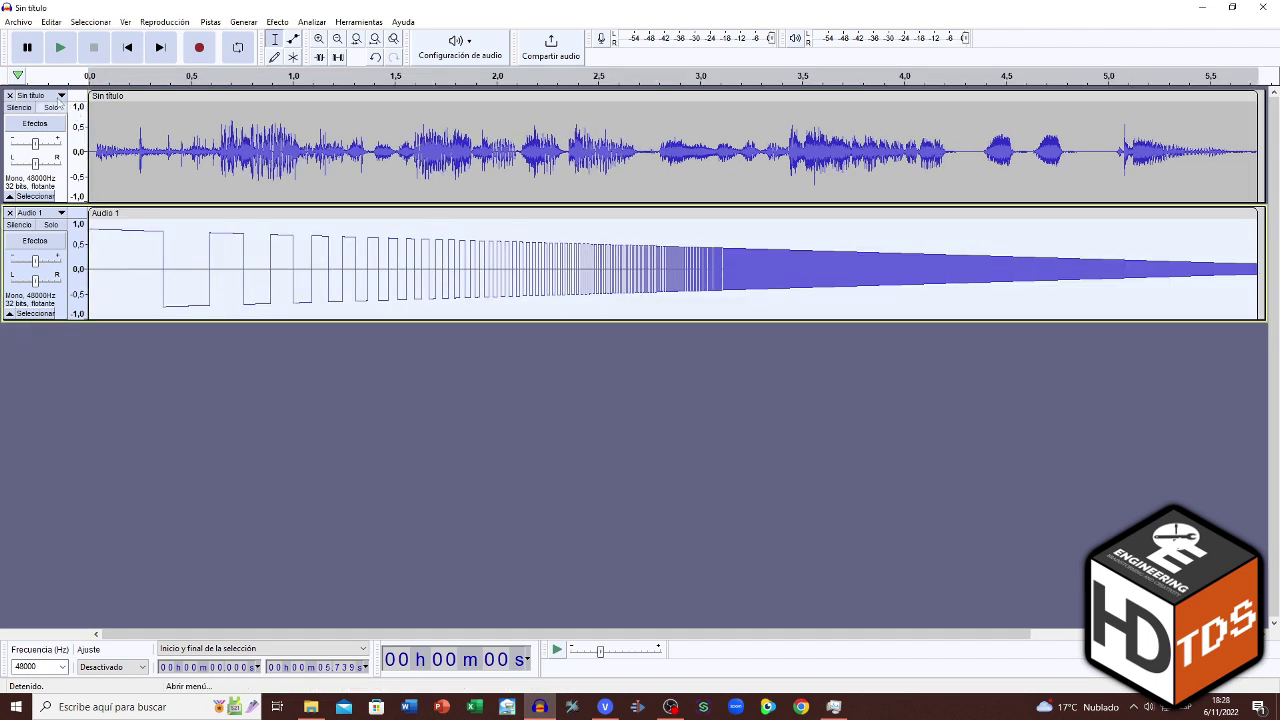
Amplify the imported Sin título audio track.
click(57, 178)
click(279, 22)
mouse_move(400, 95)
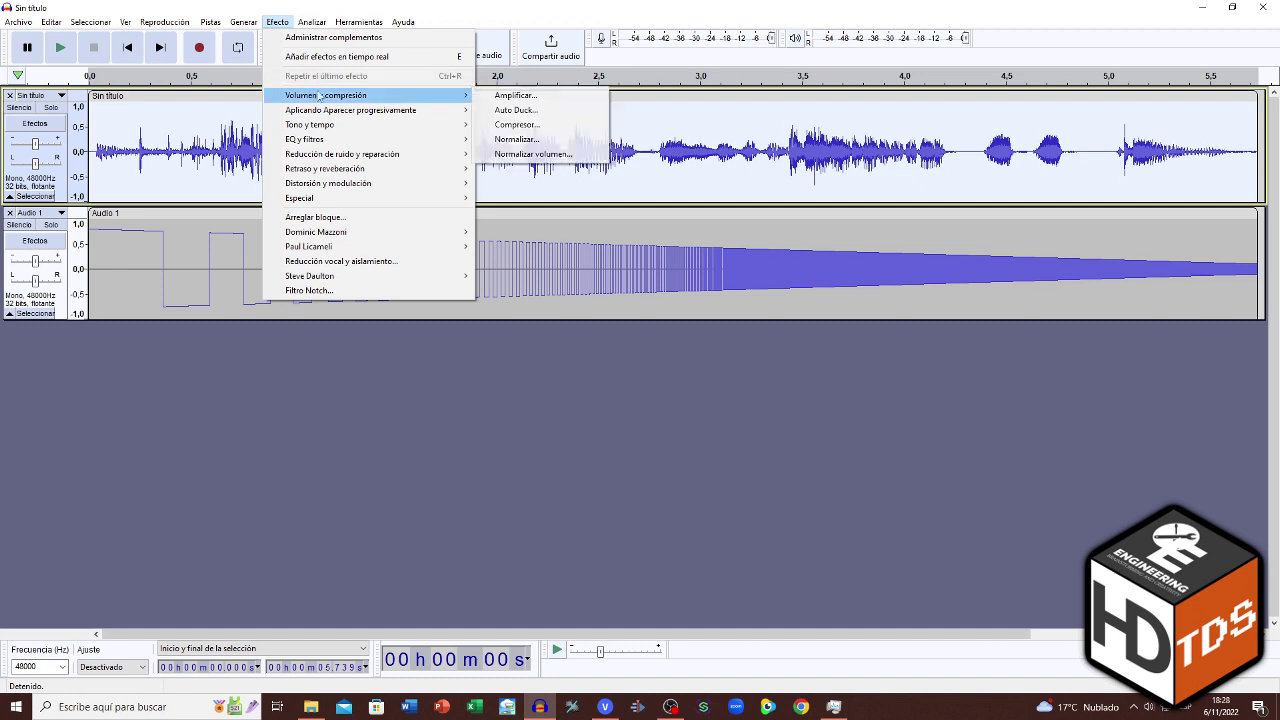
click(522, 95)
click(744, 309)
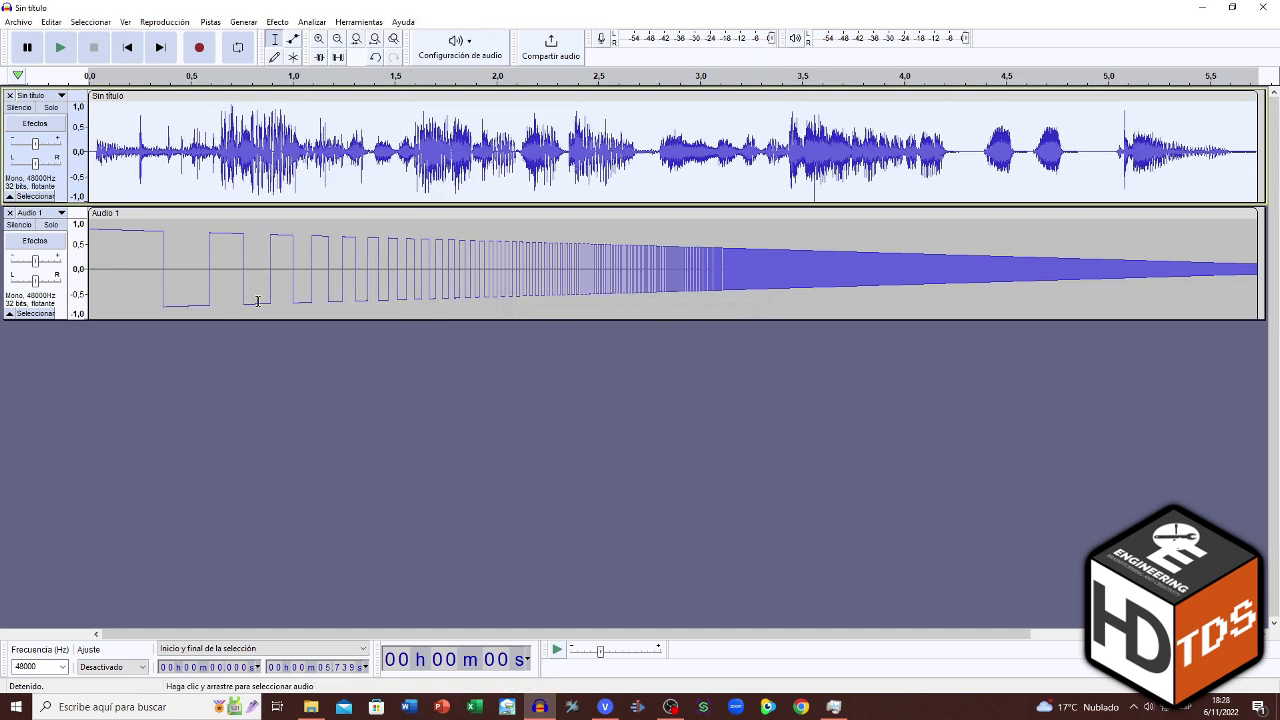
Amplify the chirp on the Audio 1 track to a new peak amplitude of 0.0 dB.
key(ctrl+a)
click(277, 22)
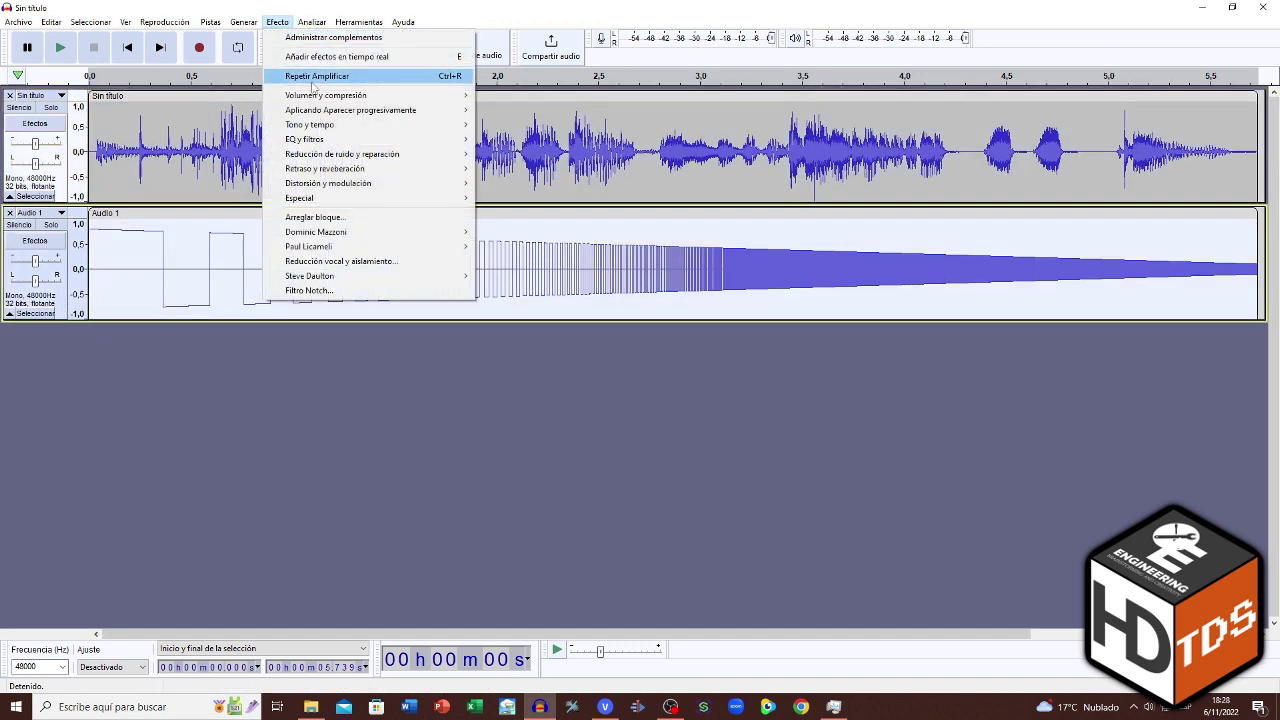
mouse_move(405, 97)
click(516, 95)
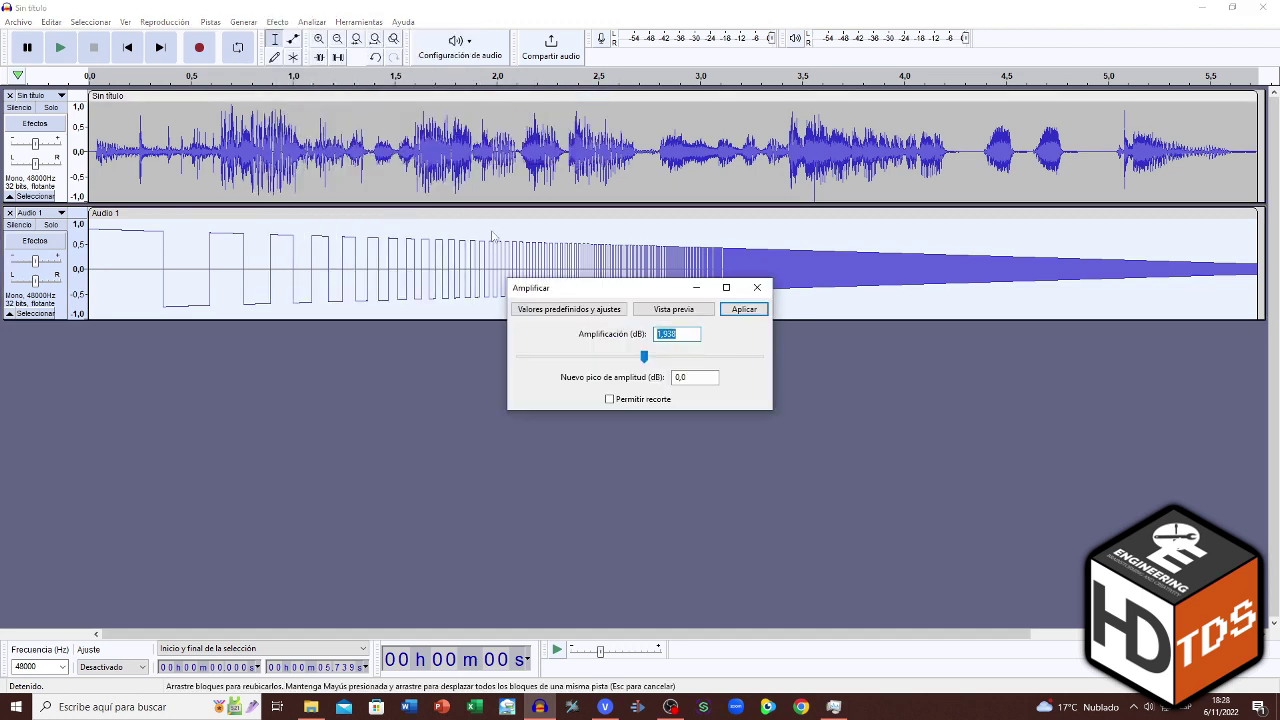
click(741, 311)
Combine the imported audio and the chirp into one stereo track and play it back.
click(50, 97)
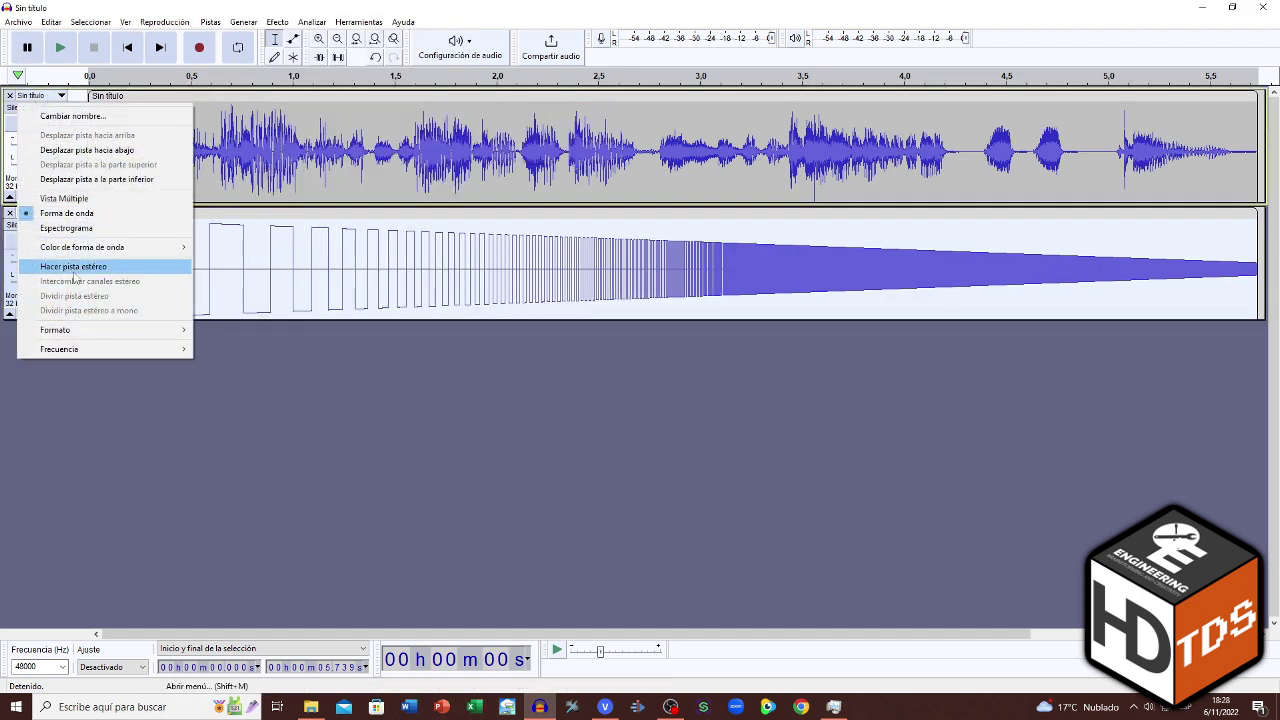
click(77, 267)
click(60, 47)
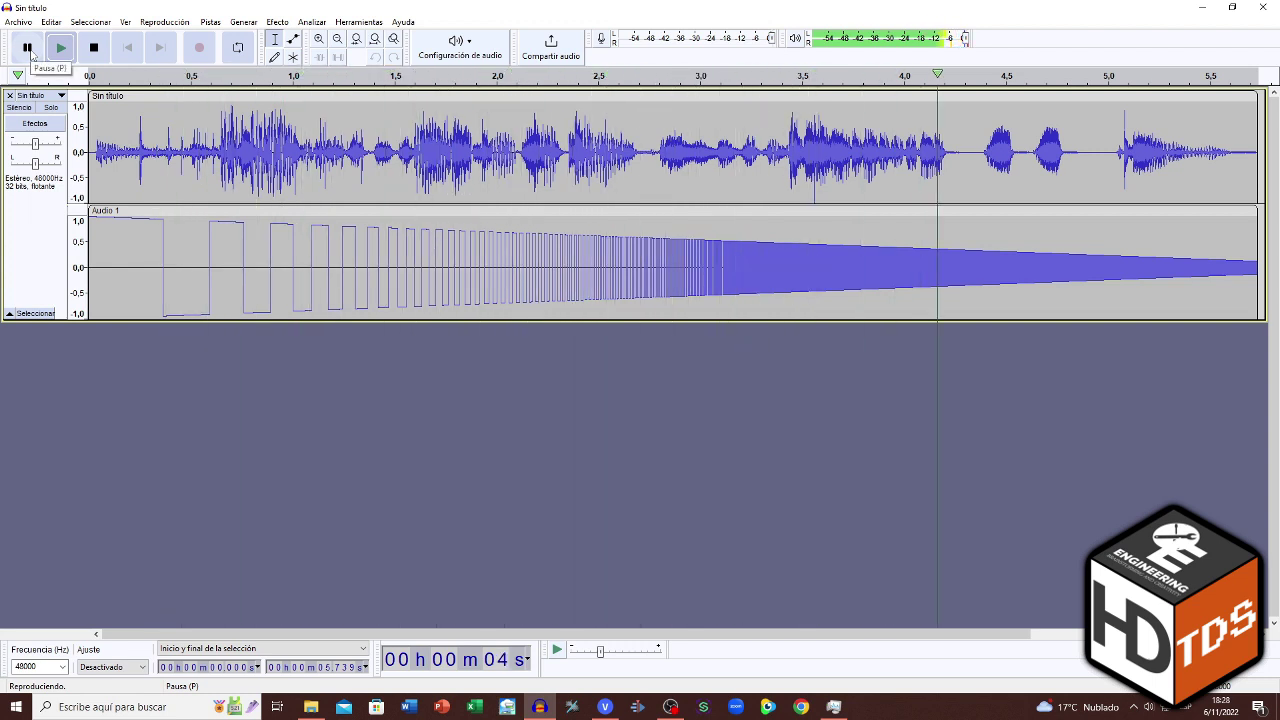
Export the stereo track to Documents as a signed 16-bit PCM WAV named Audio, and close Audacity without saving the project.
click(18, 21)
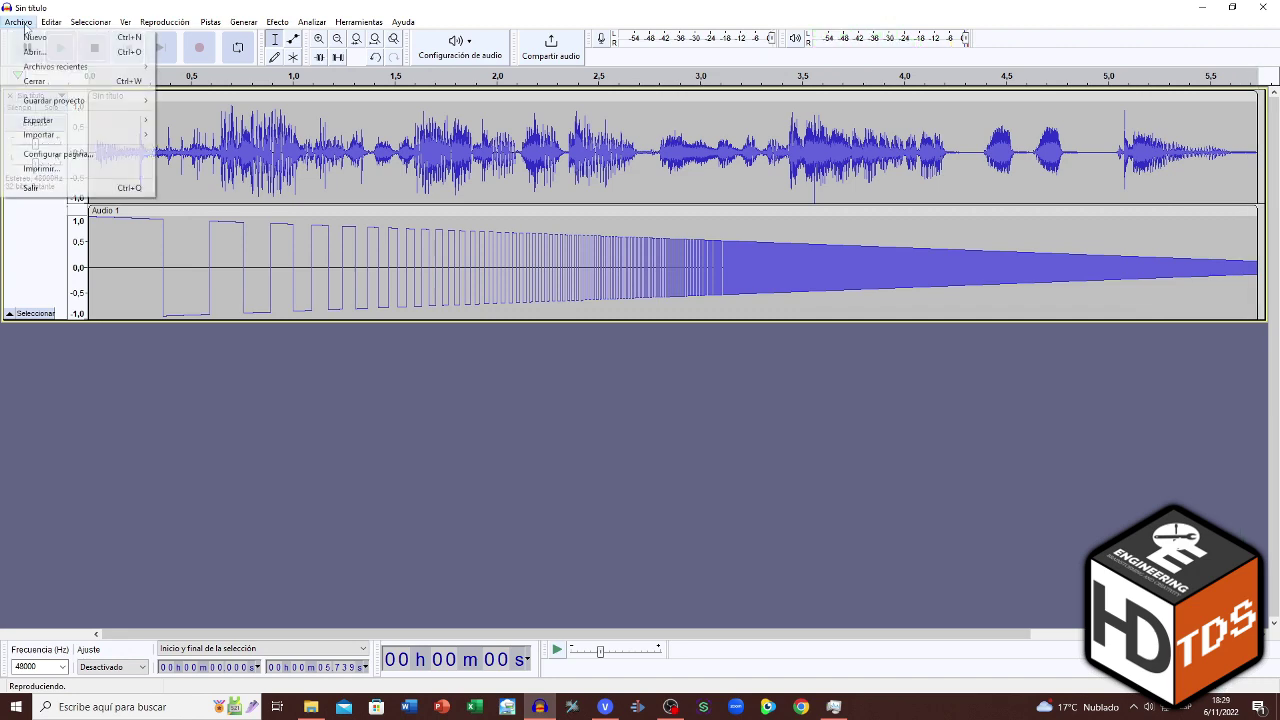
mouse_move(60, 118)
click(180, 134)
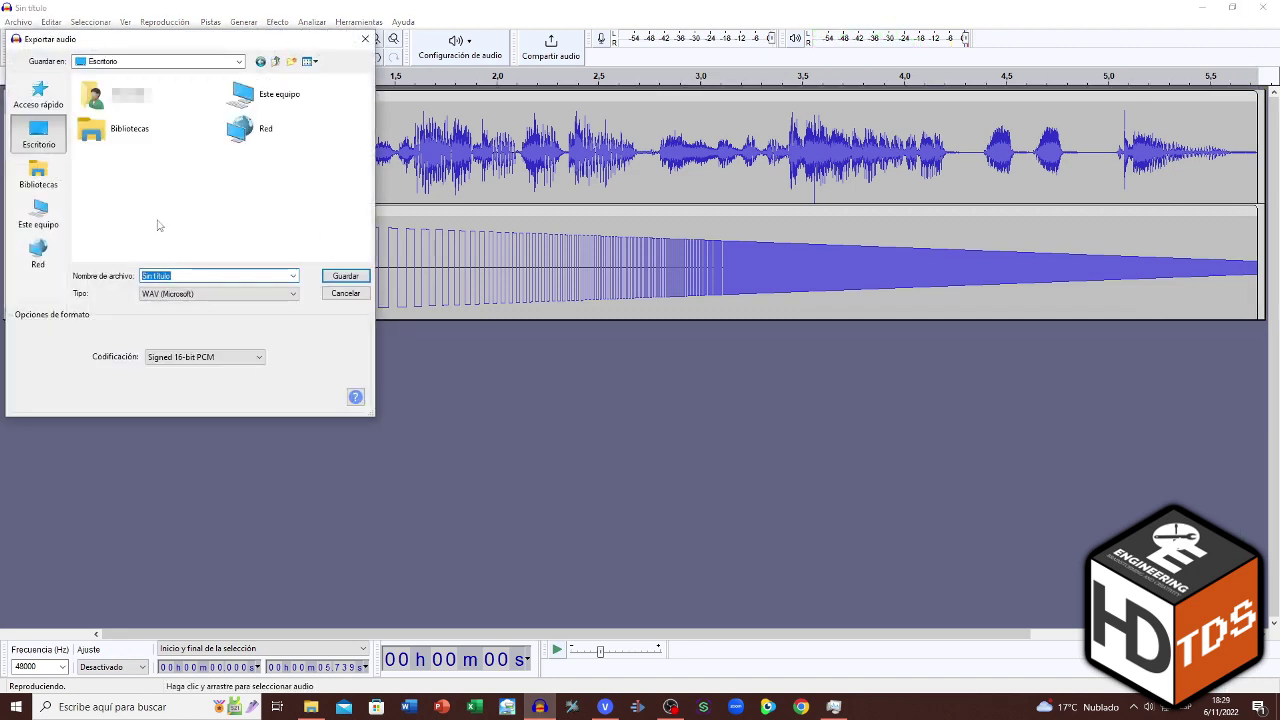
text(Ad)
text(dio)
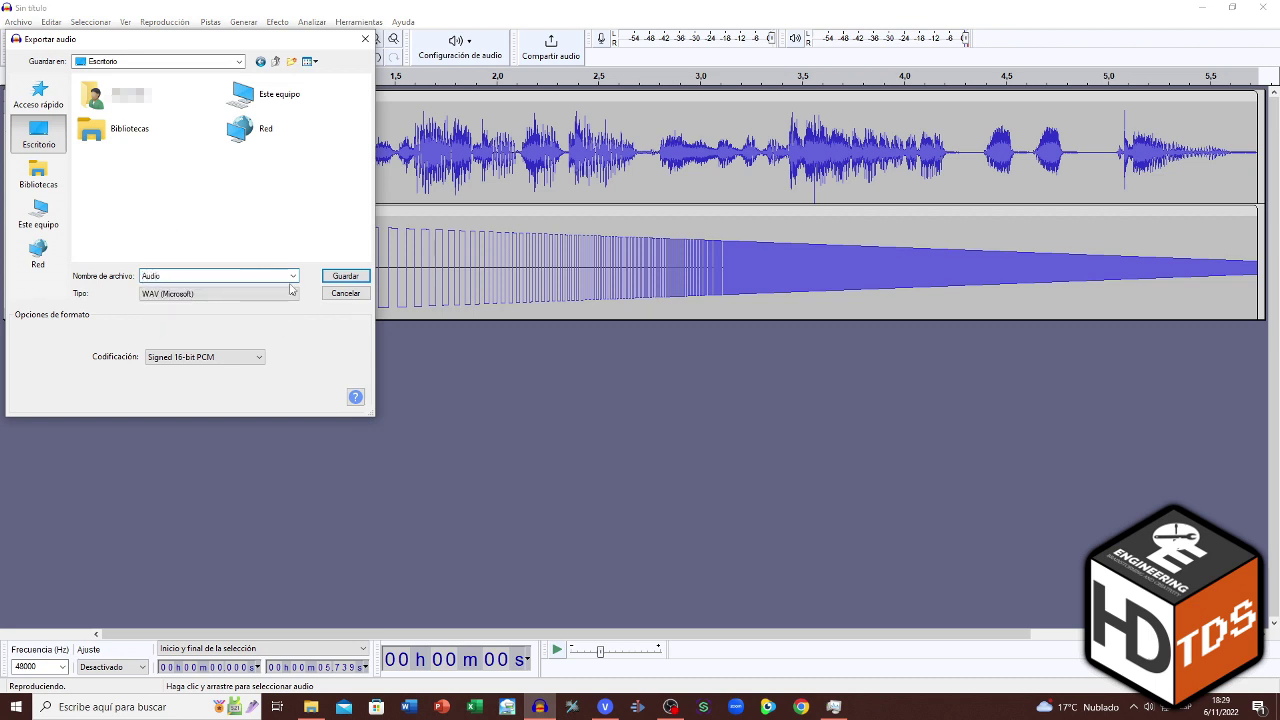
double_click(243, 93)
double_click(166, 140)
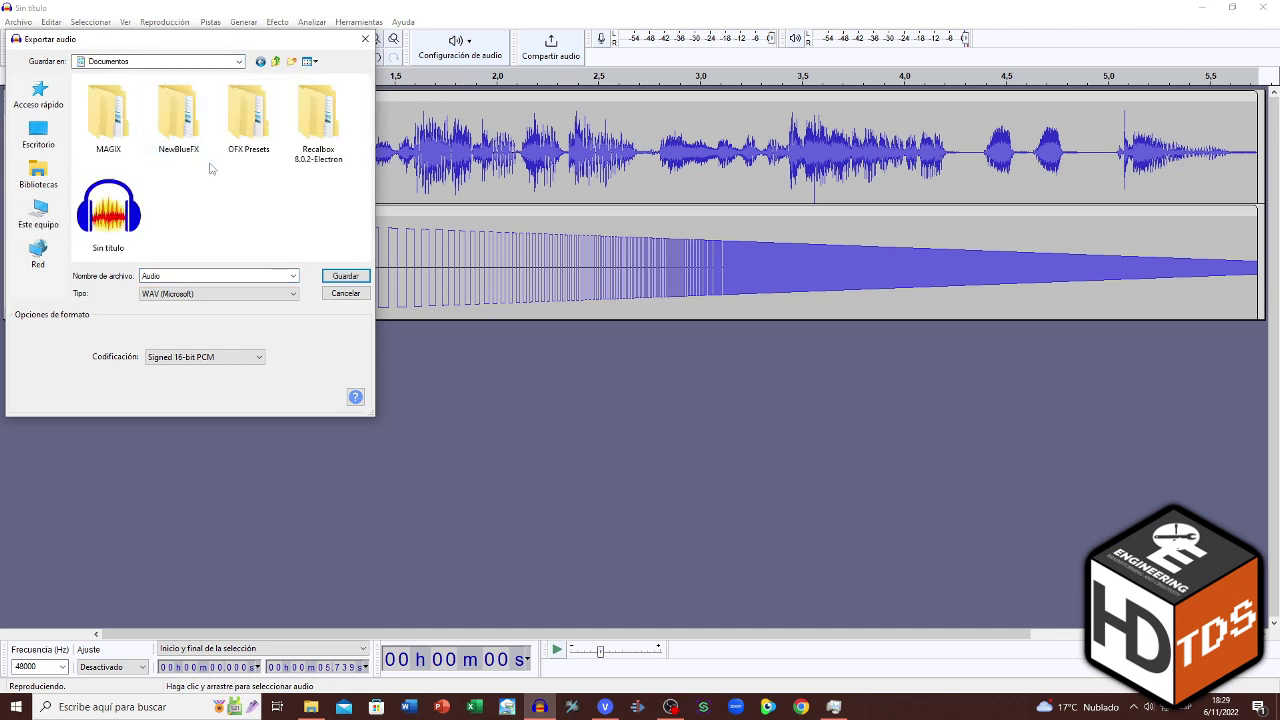
click(335, 274)
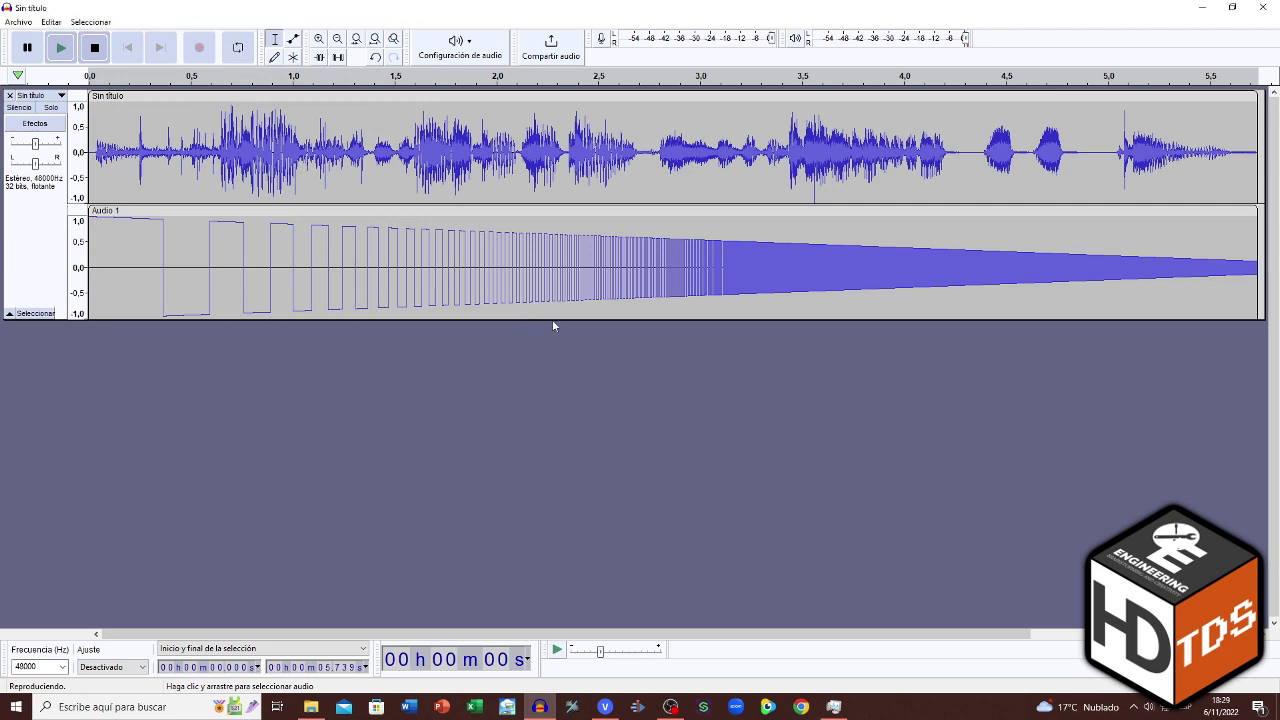
click(1262, 7)
click(662, 346)
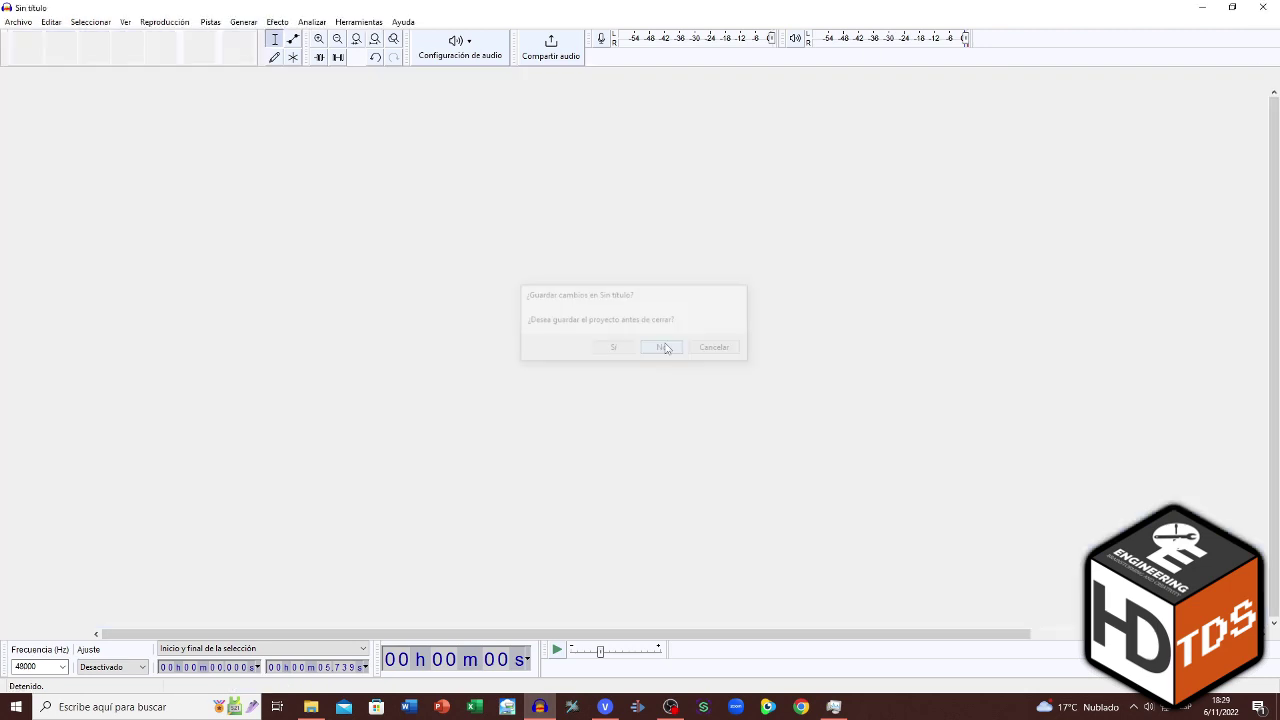
Remove the clip's audio track in VEGAS Pro and delete Sin título and Klasky Csupo Robot Logo.mp4.sfk from Documents.
drag(1050, 483, 935, 410)
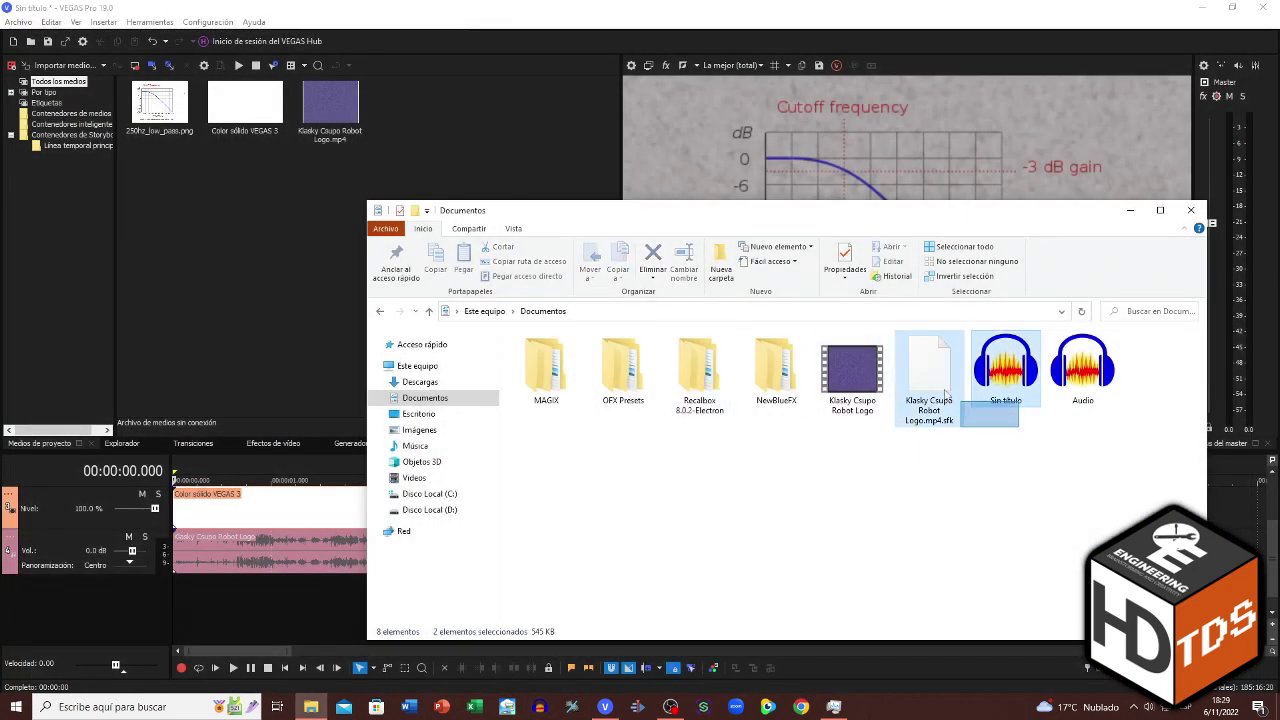
click(88, 556)
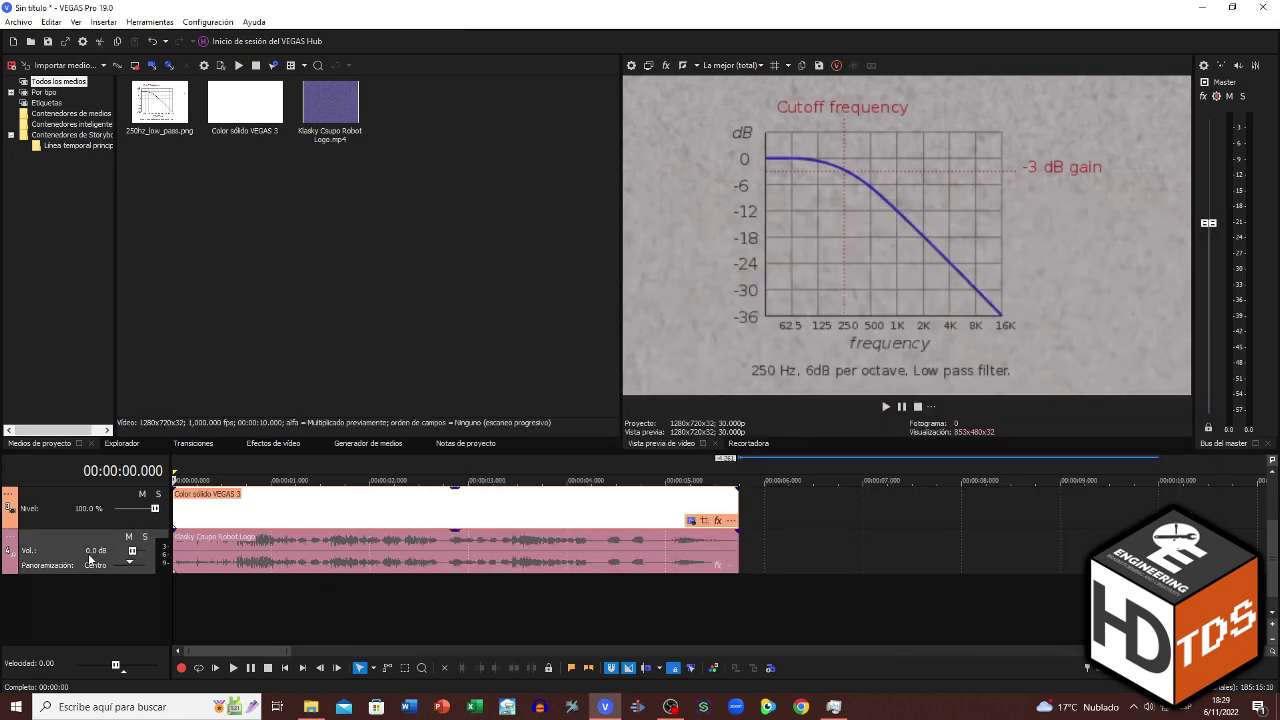
key(Delete)
click(308, 710)
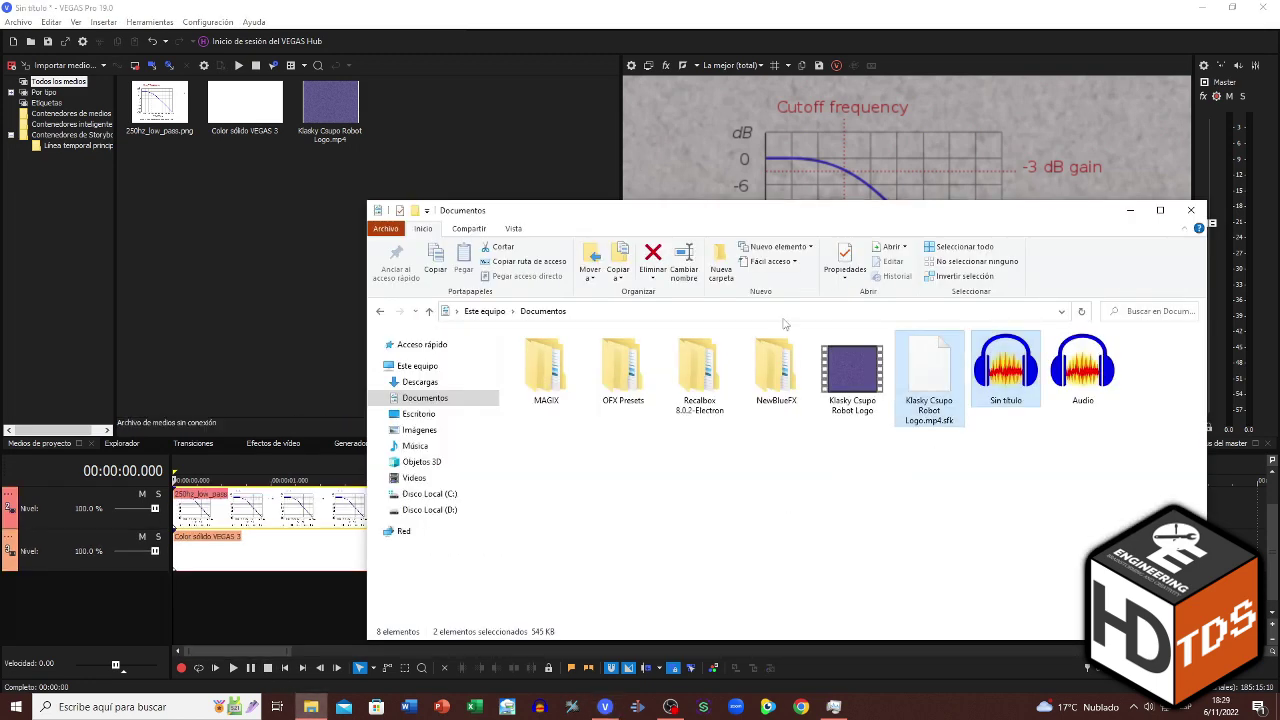
click(654, 252)
Import Audio.wav from Documents onto a new track at the start of the VEGAS timeline, and preview the playback.
drag(935, 366, 290, 235)
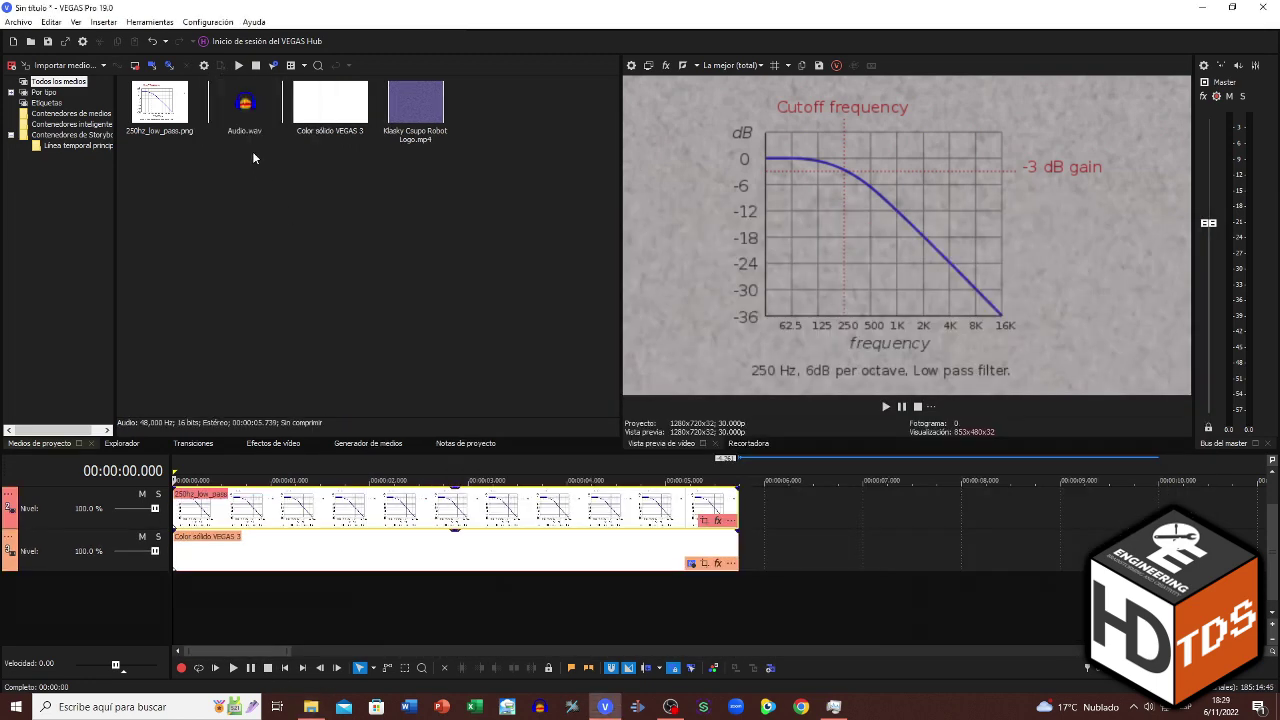
drag(246, 115, 180, 590)
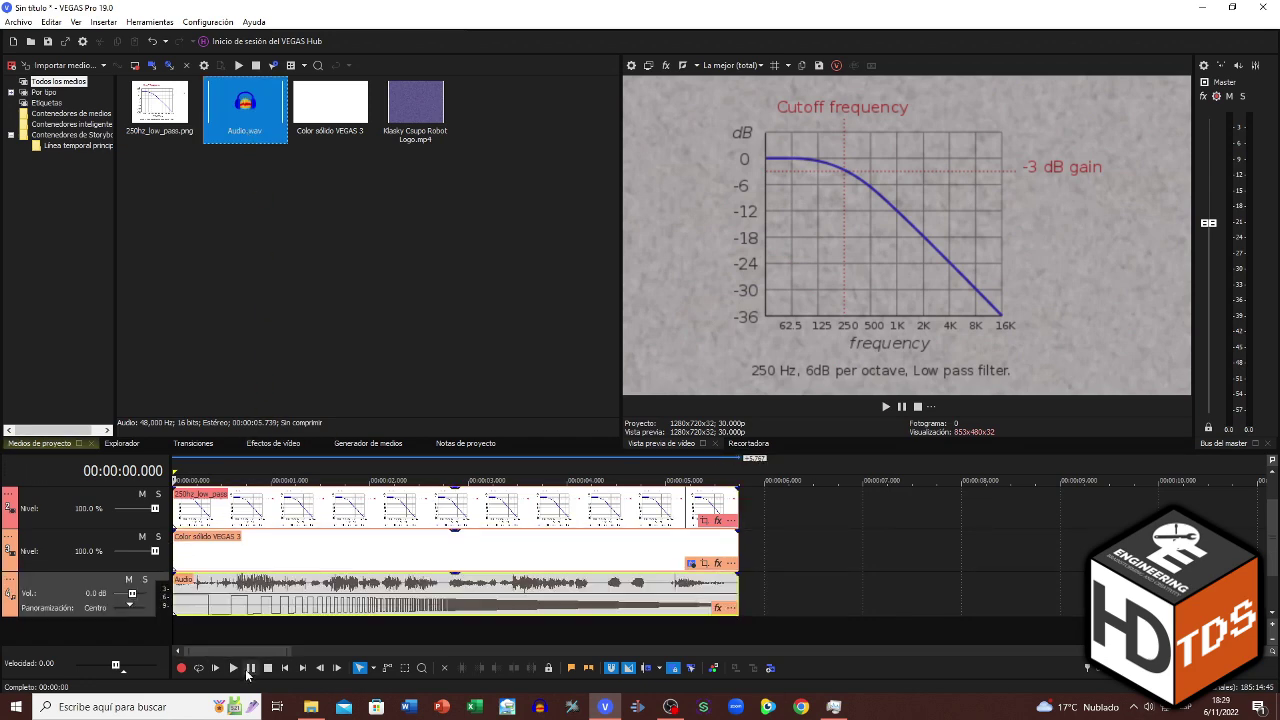
click(236, 669)
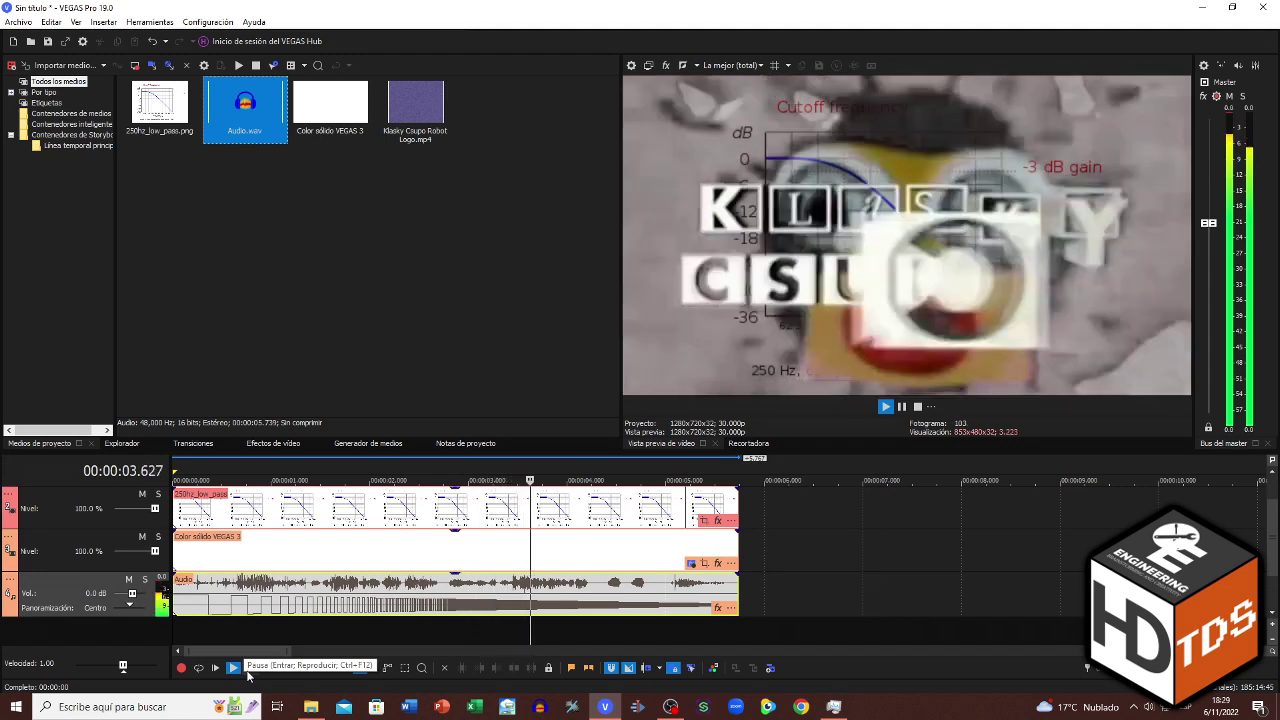
click(249, 670)
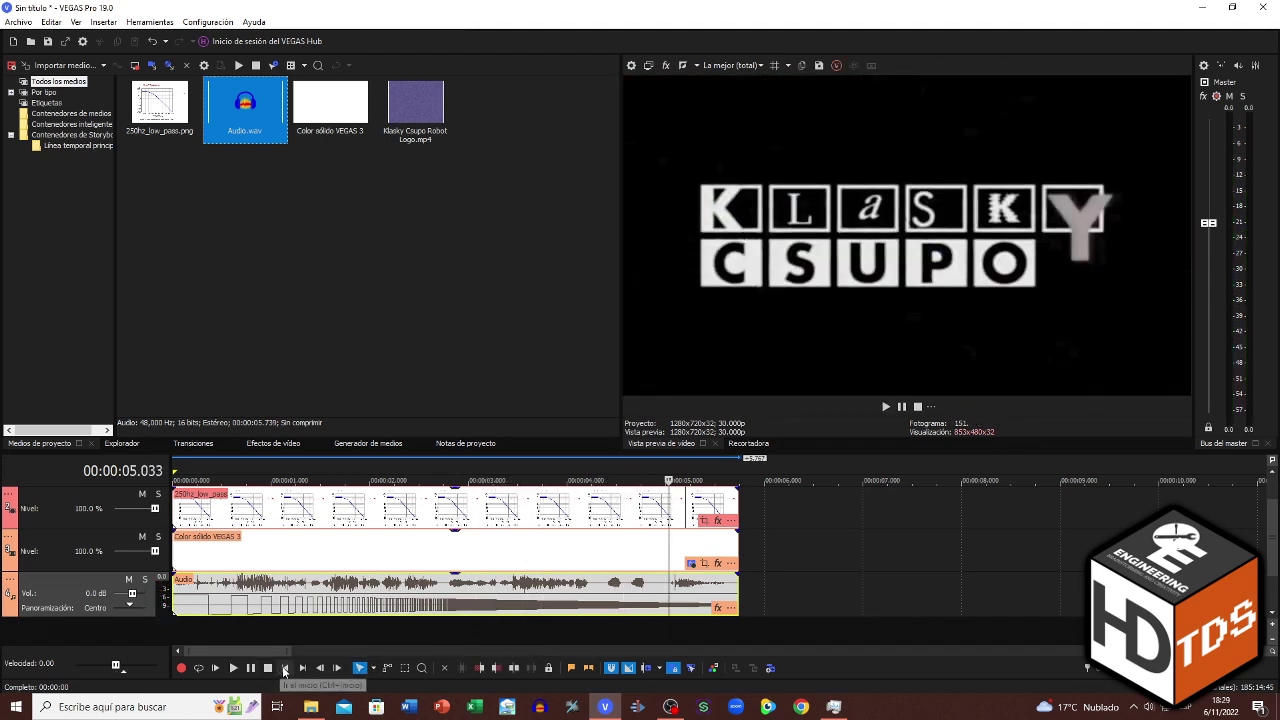
click(284, 669)
Add the IL Vocodex plugin to the Audio event and load its Stereo interlacing preset.
click(718, 609)
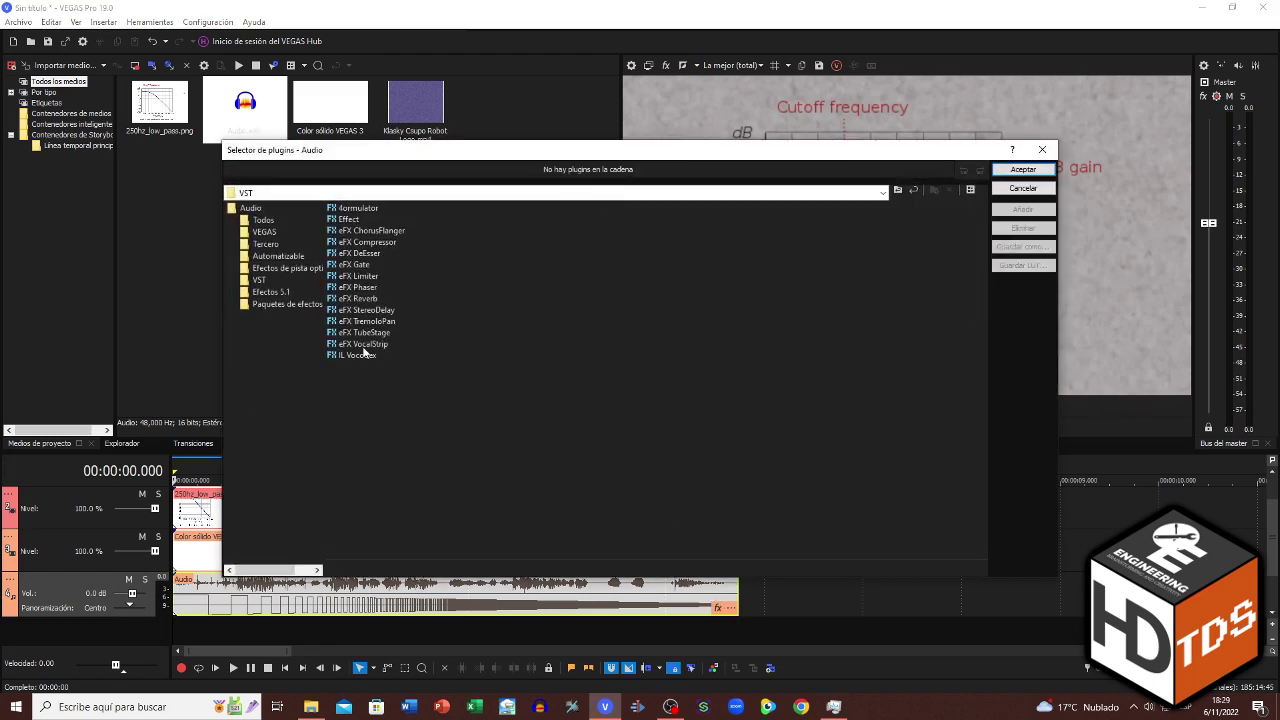
click(355, 356)
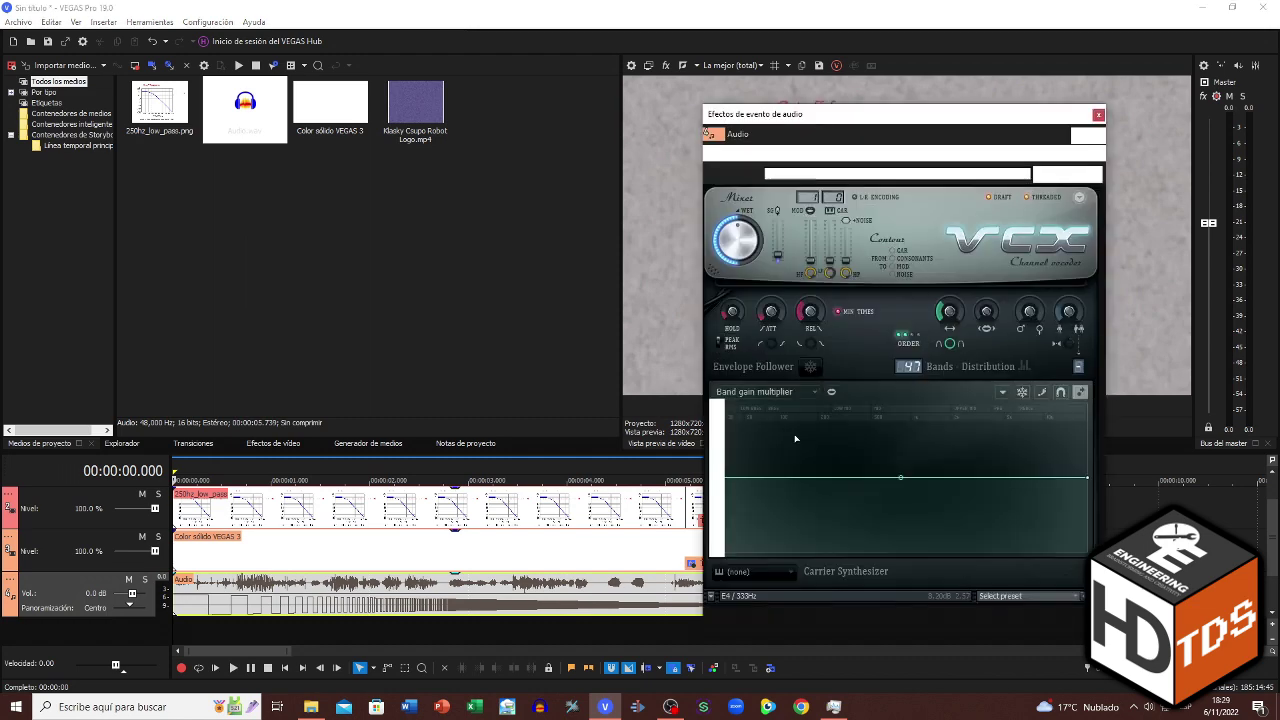
click(1003, 592)
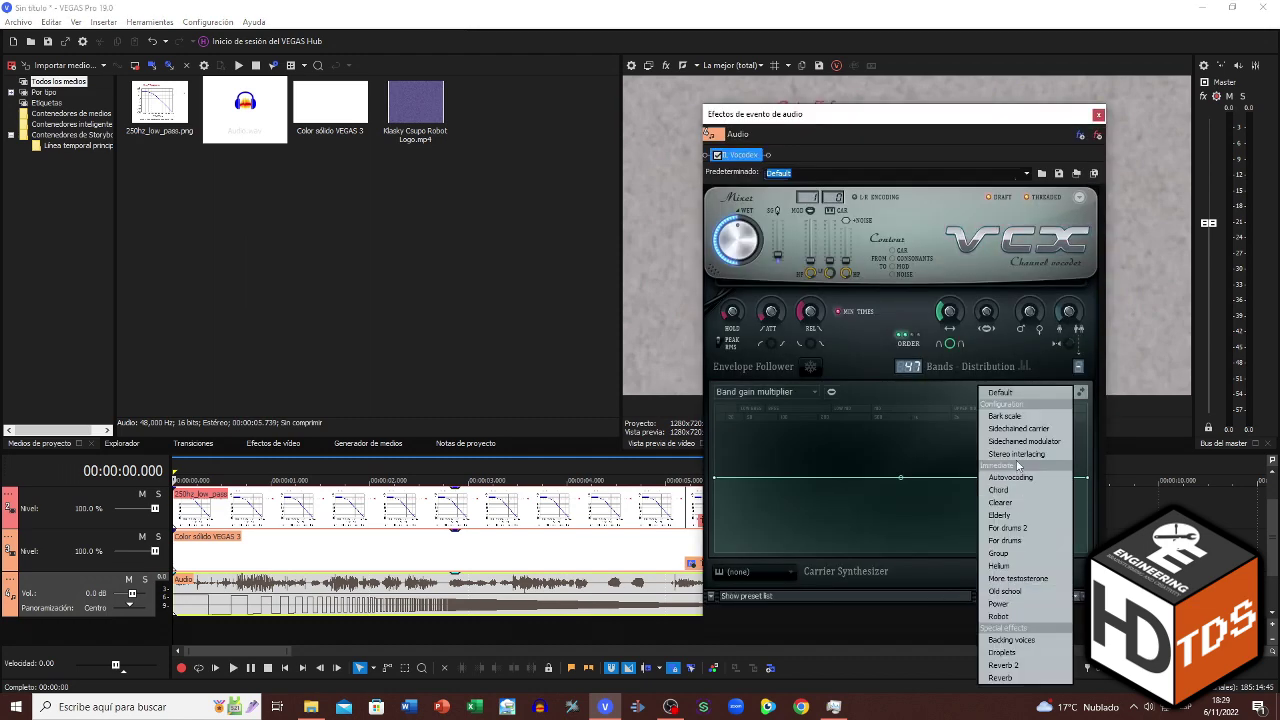
click(1016, 455)
Play back the timeline with the vocoder effect, close the effects window, and return the playhead to the start.
click(236, 668)
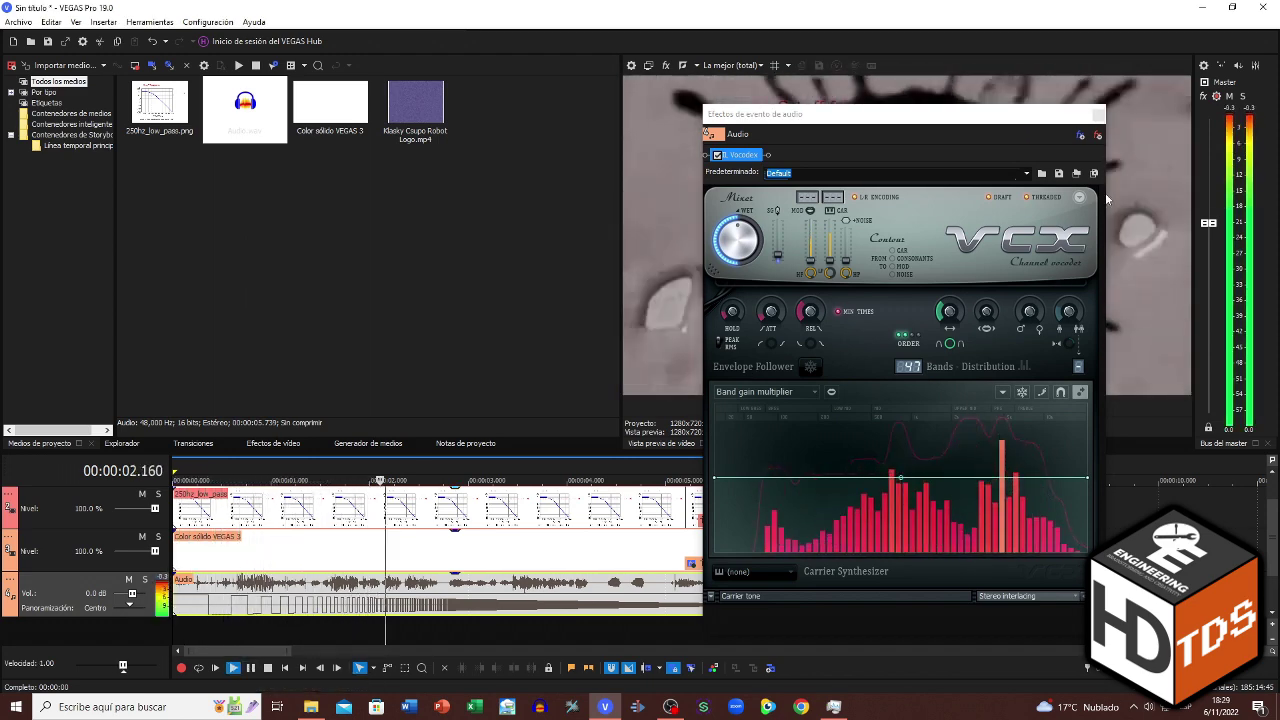
click(1097, 114)
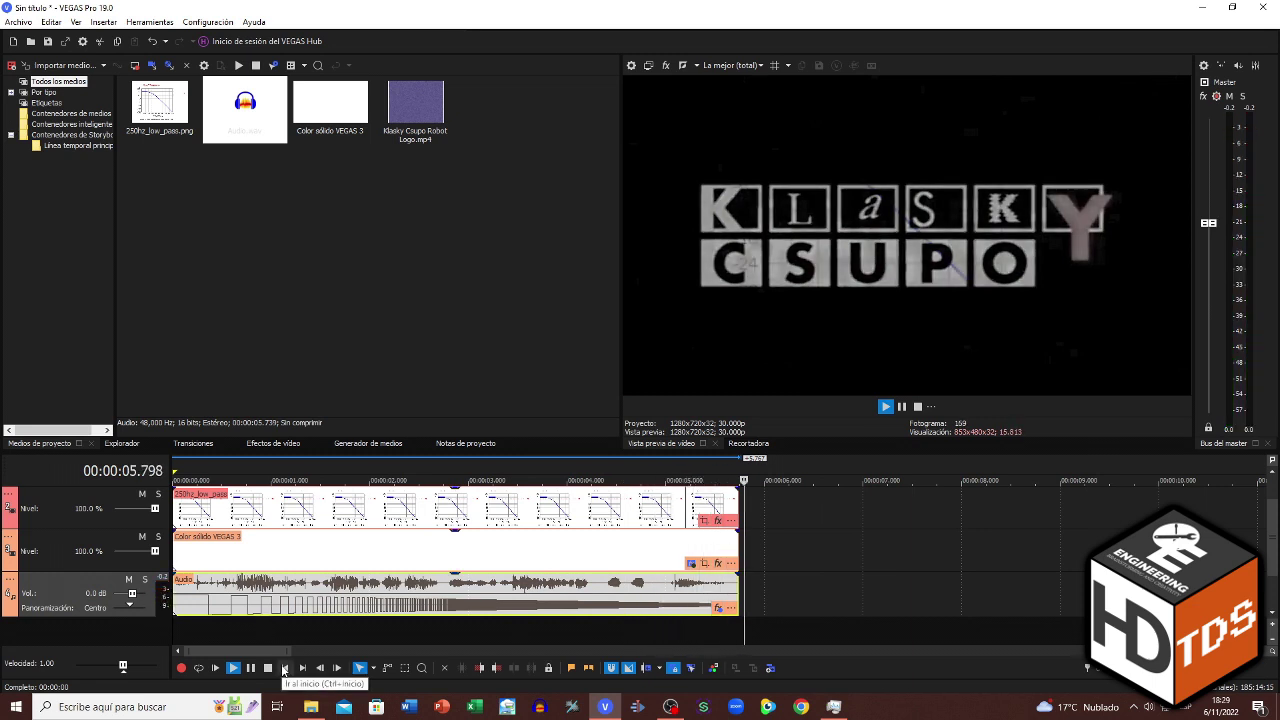
click(283, 670)
click(286, 668)
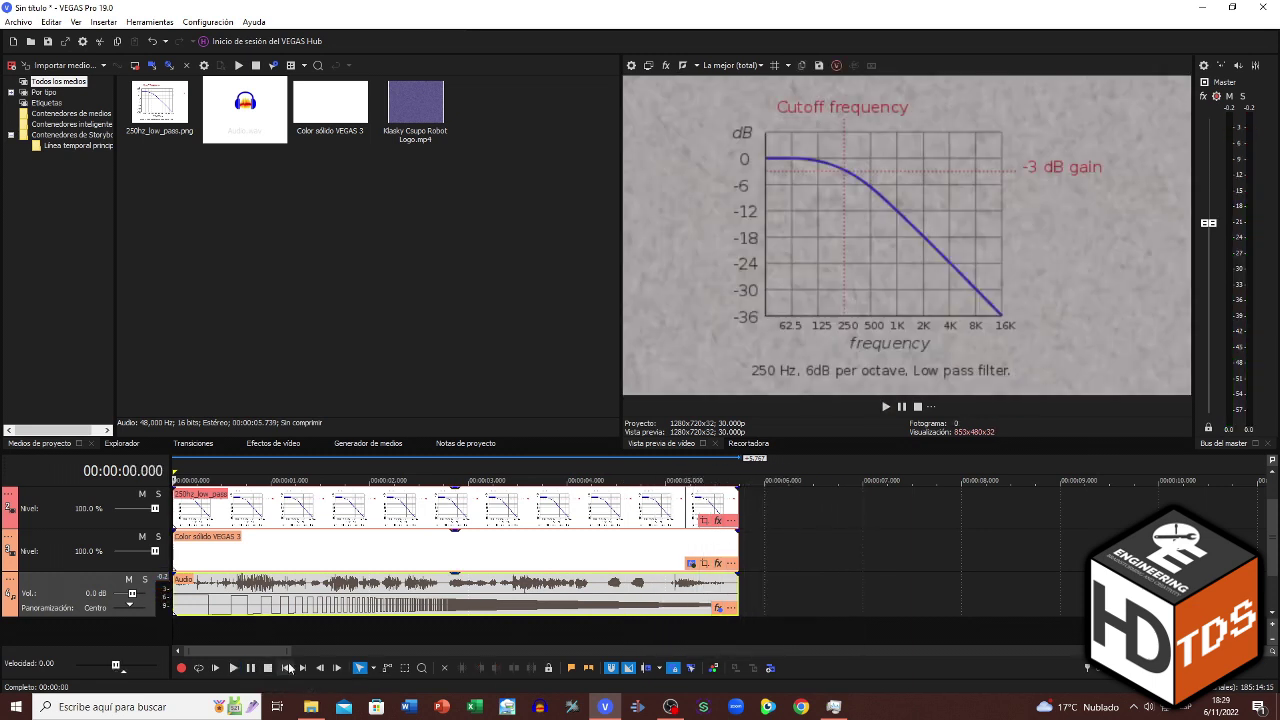